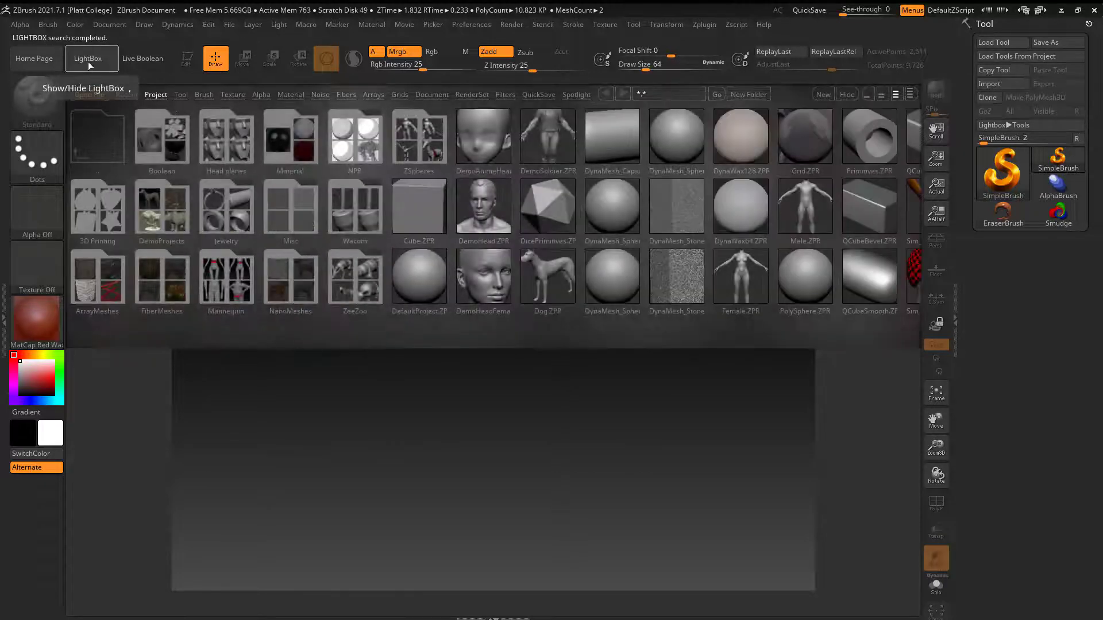
Close LightBox and dock the Tool palette in the right tray.
click(87, 61)
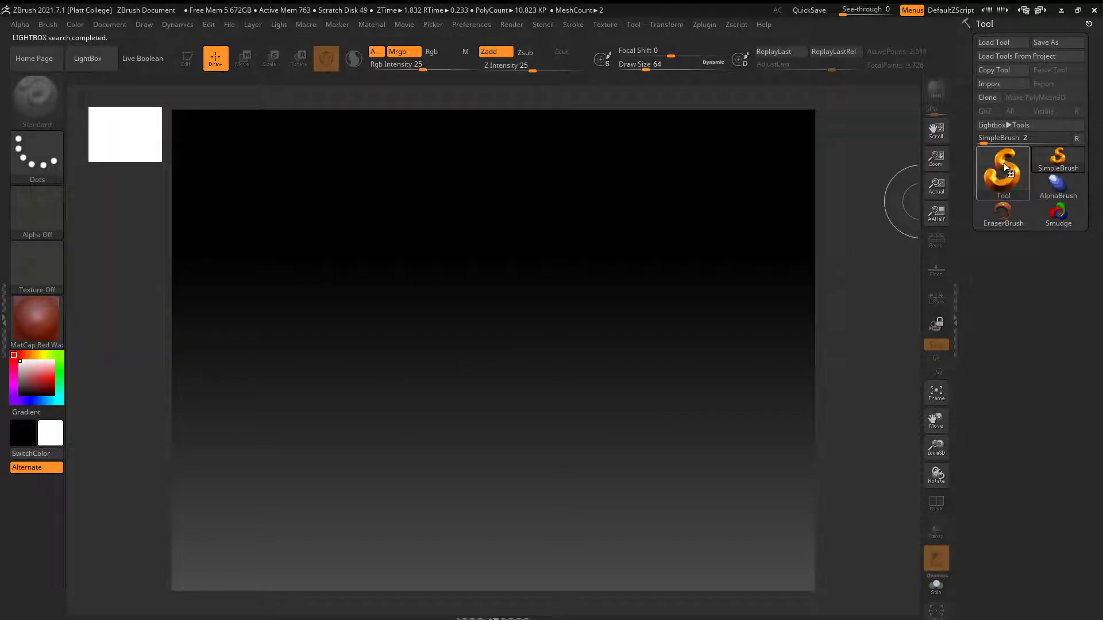
click(633, 24)
drag(633, 38, 990, 43)
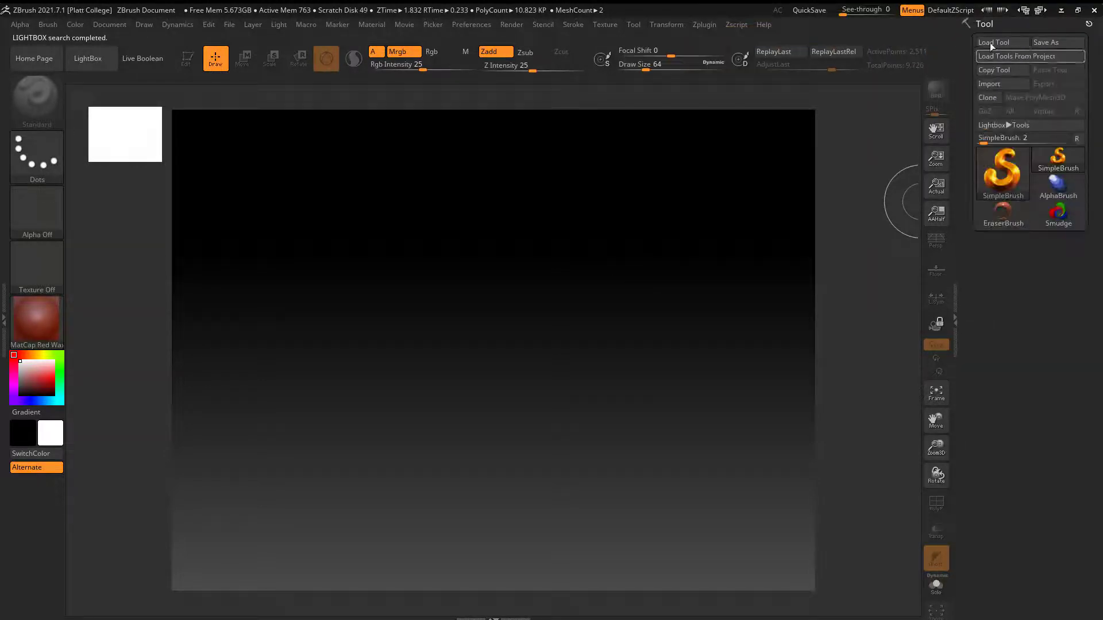
Draw a Cube3D primitive on the canvas, enter Edit mode, and orbit to show its sides.
click(998, 175)
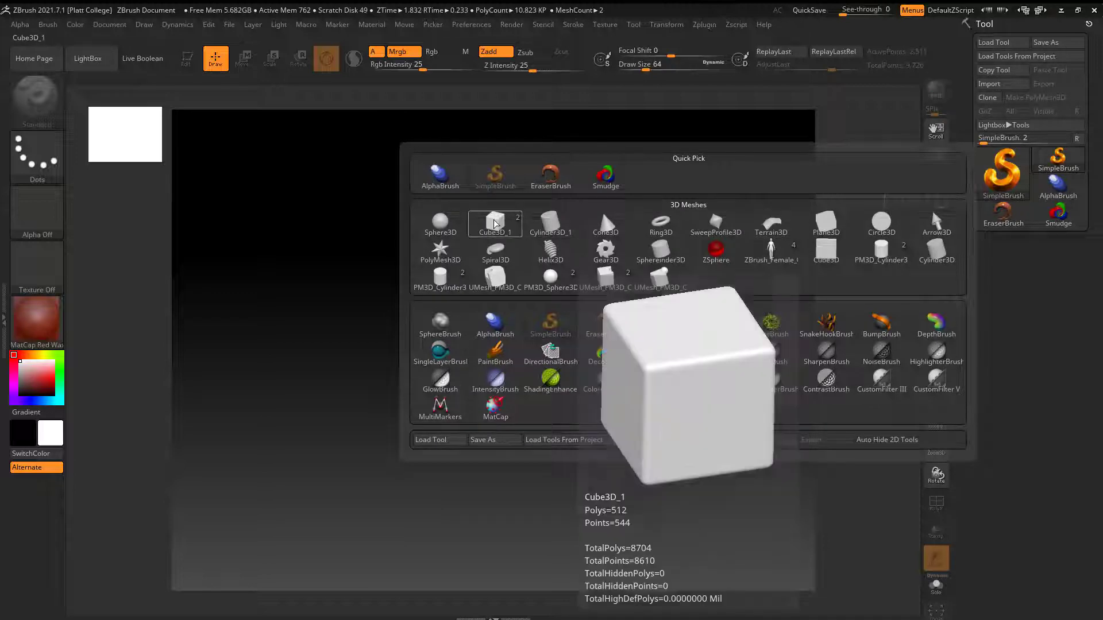
click(511, 222)
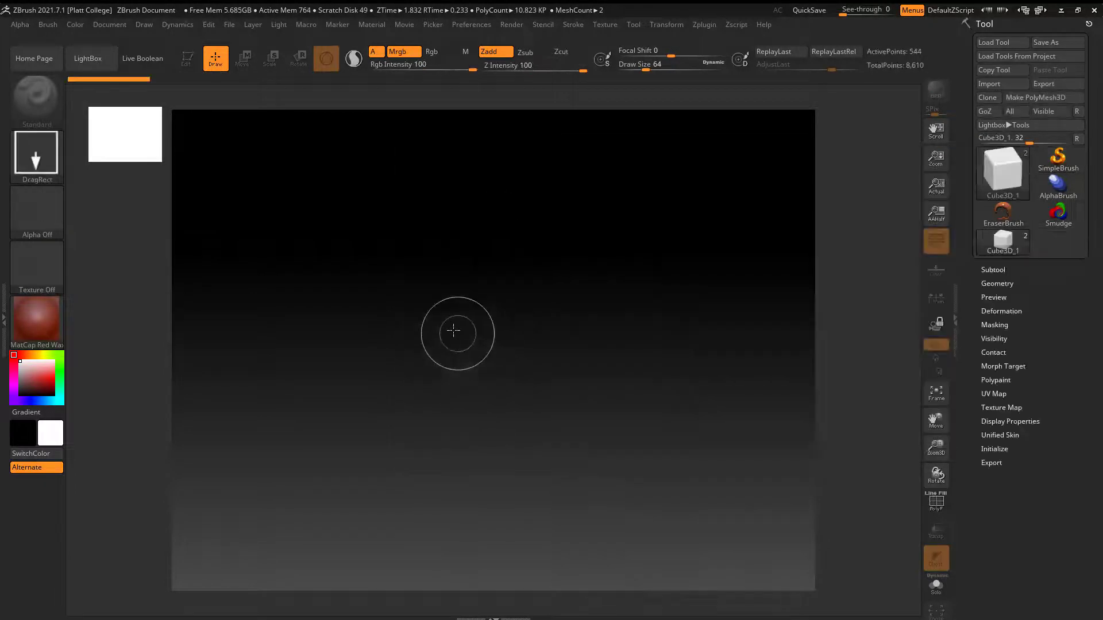
drag(458, 330, 446, 495)
key(t)
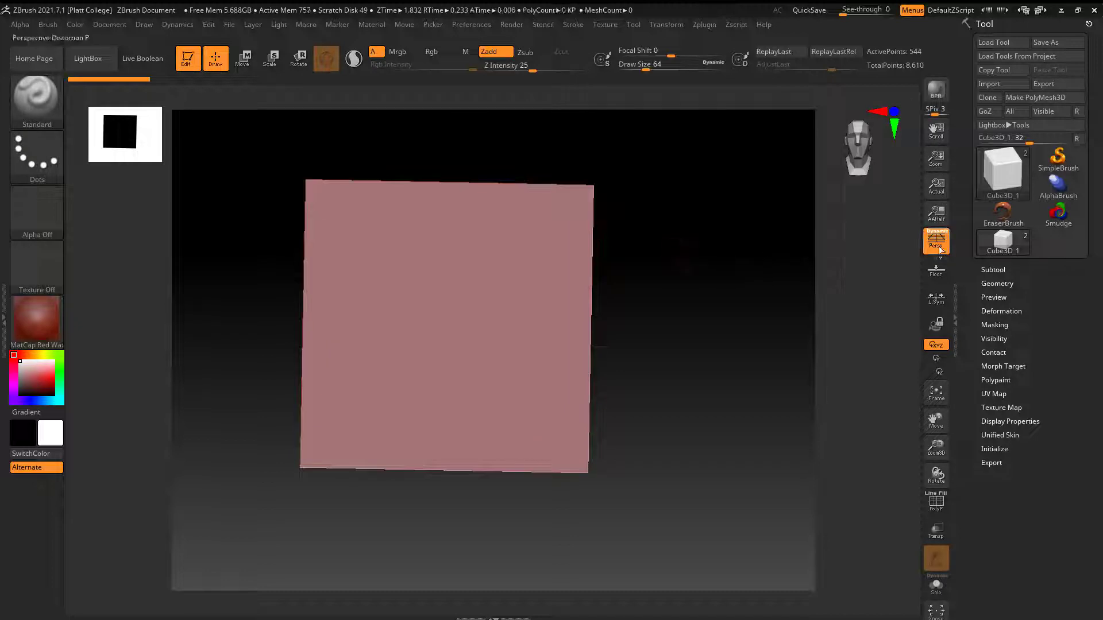
drag(711, 310, 697, 339)
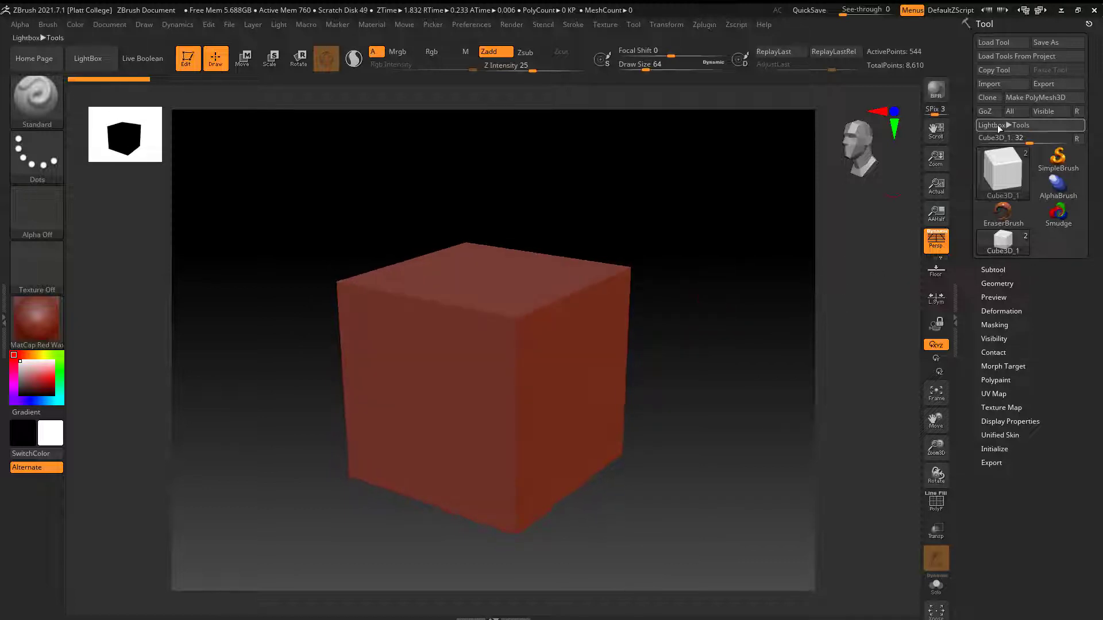
Make the cube a PolyMesh3D and append a Cylinder3D as a second subtool.
click(1024, 97)
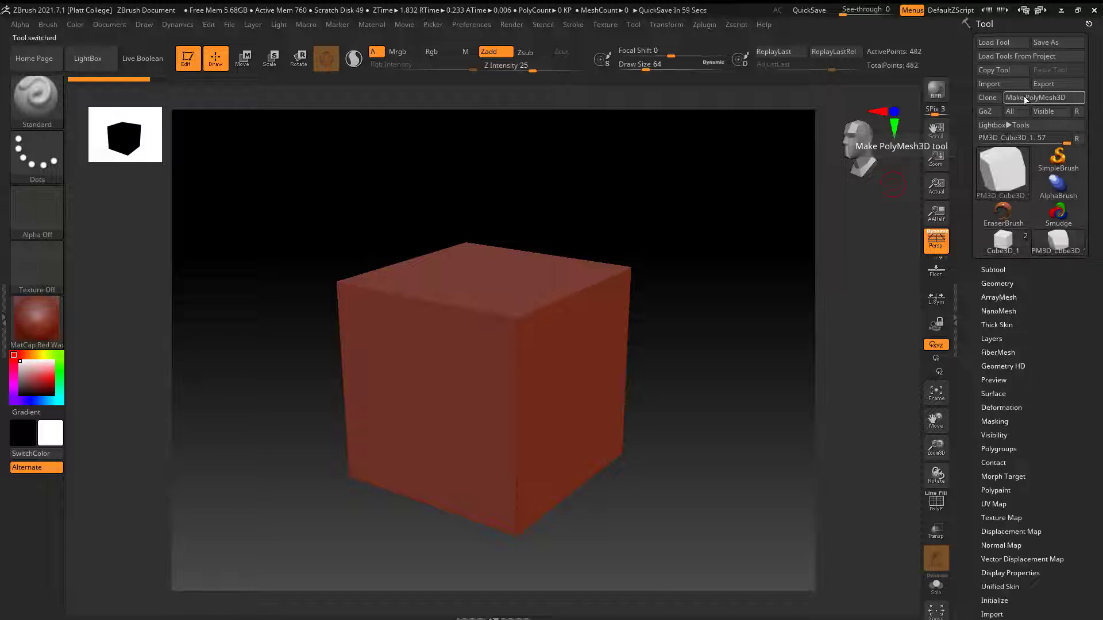
click(993, 269)
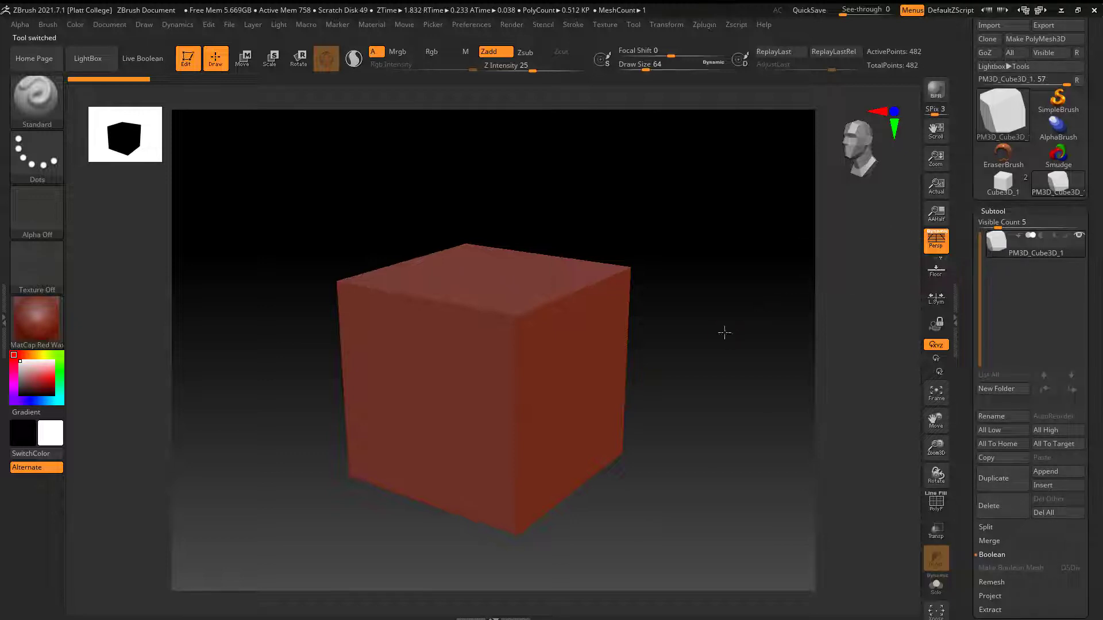
drag(725, 332, 768, 335)
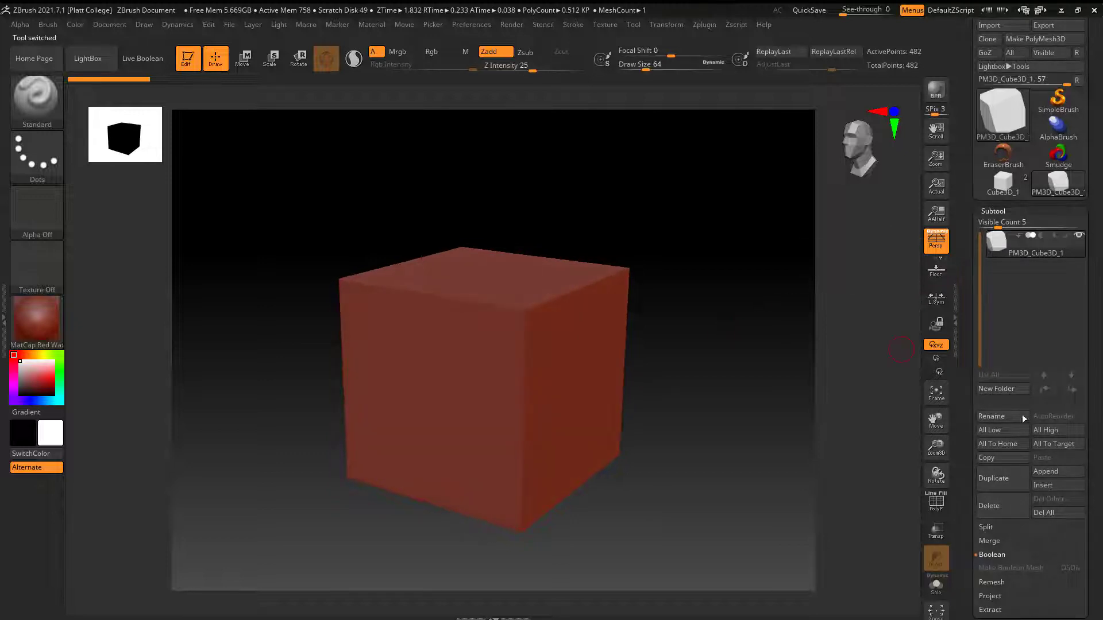
click(1061, 470)
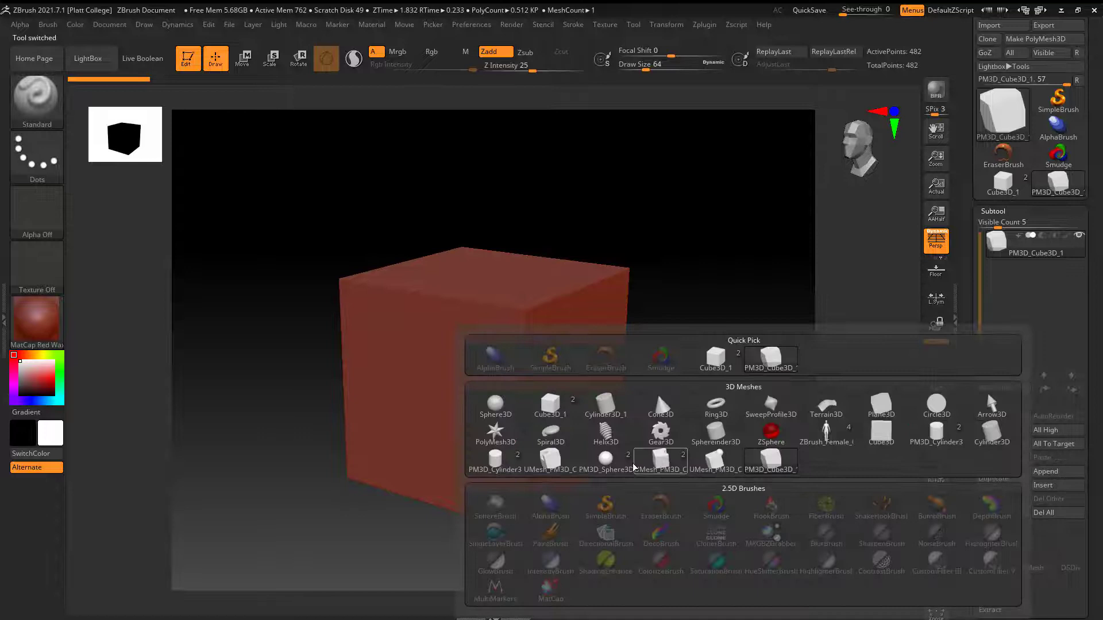
click(611, 412)
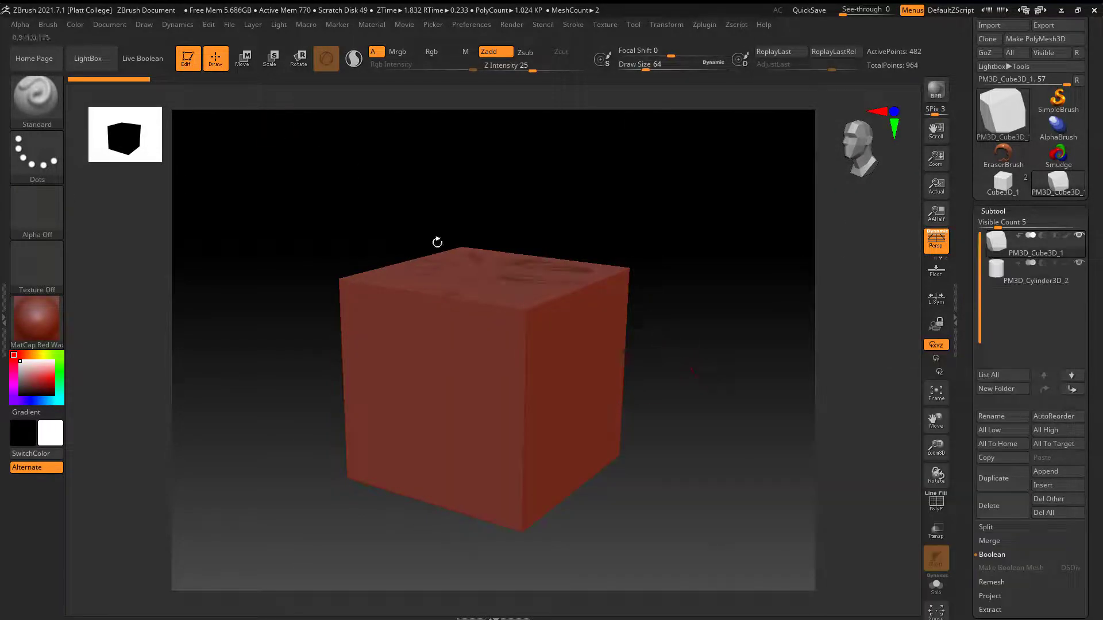
With the Move gizmo, select the cylinder subtool and raise it up out of the cube.
click(248, 70)
drag(493, 306, 494, 259)
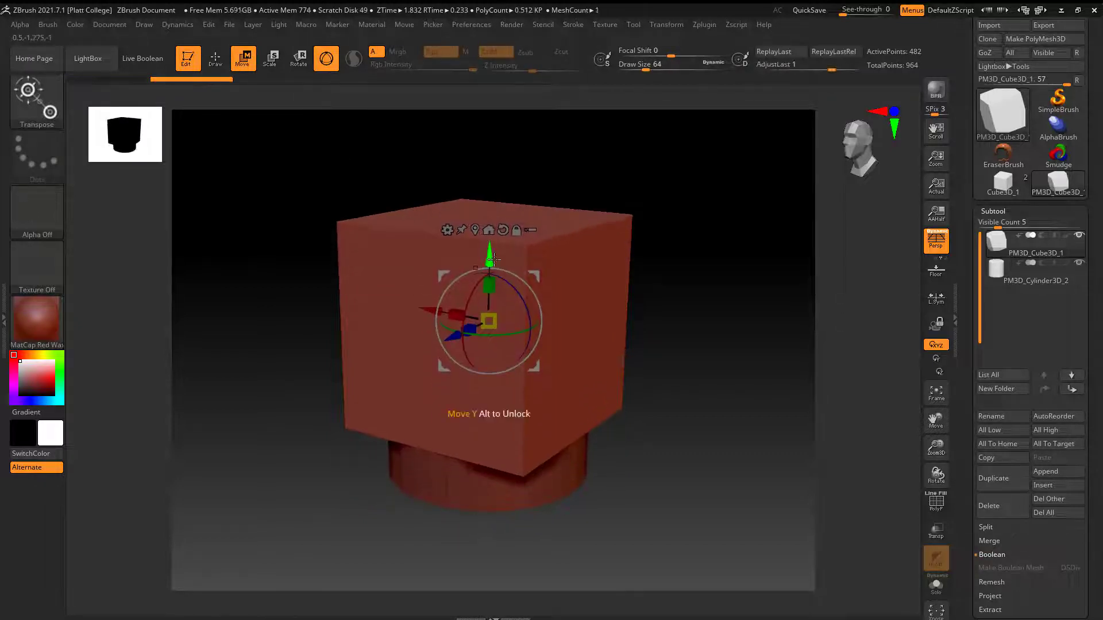
key(ctrl+z)
click(1055, 279)
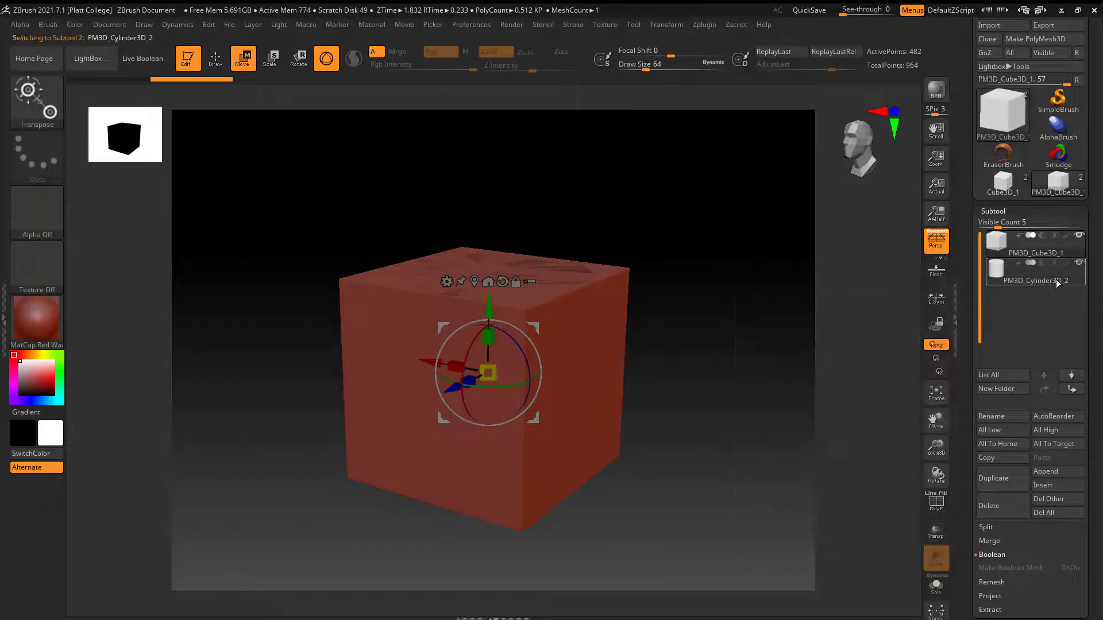
drag(492, 306, 427, 279)
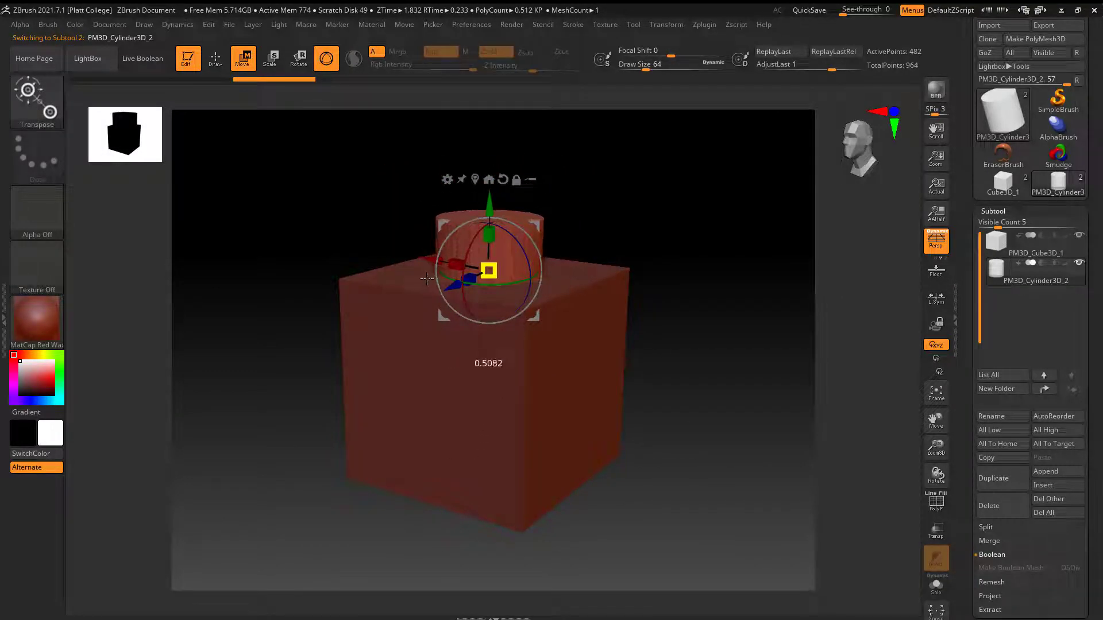
Check the cylinder's position from the front and higher angles, undoing a stray sideways move.
mouse_move(678, 238)
shift+mouse_down()
mouse_move(637, 224)
mouse_move(663, 239)
mouse_move(672, 216)
mouse_move(655, 218)
mouse_move(665, 242)
shift+mouse_up()
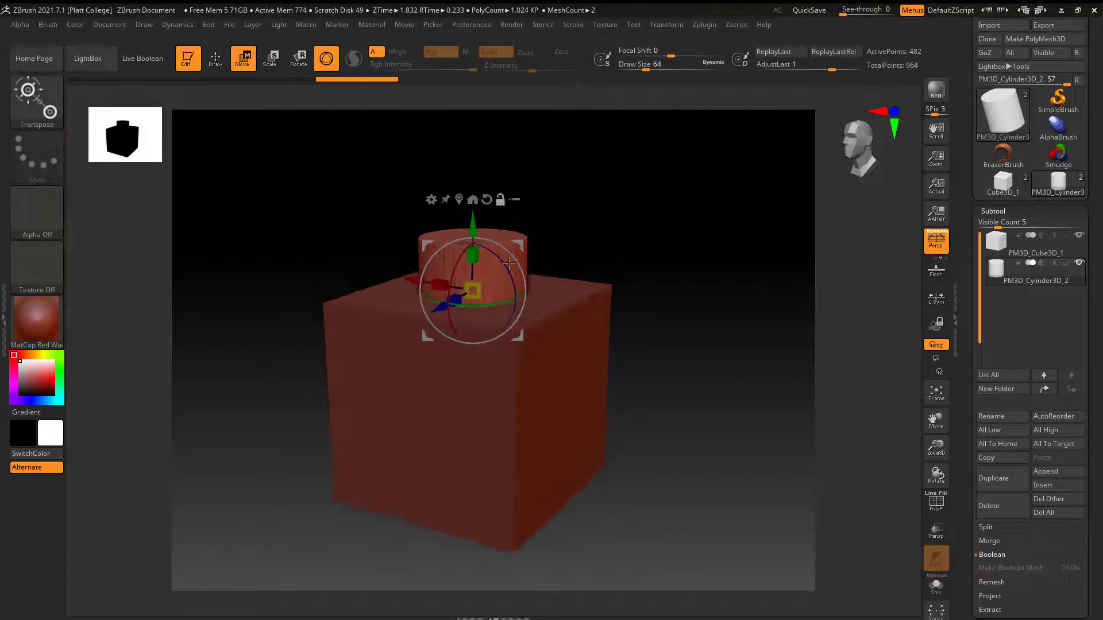
drag(486, 280, 310, 344)
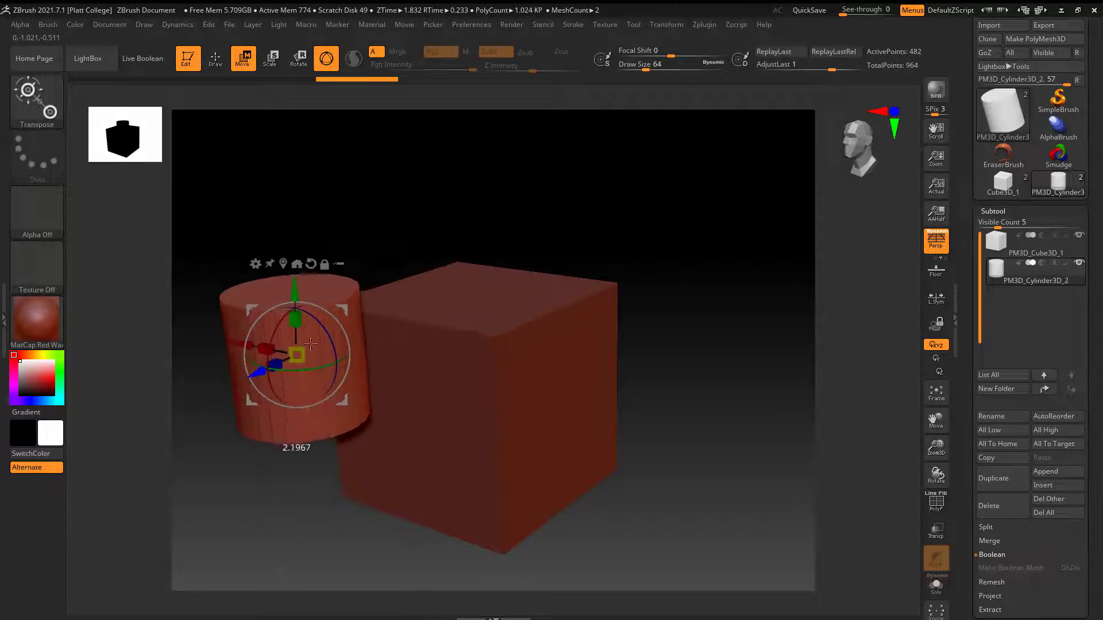
key(ctrl+z)
shift+drag(606, 245, 688, 256)
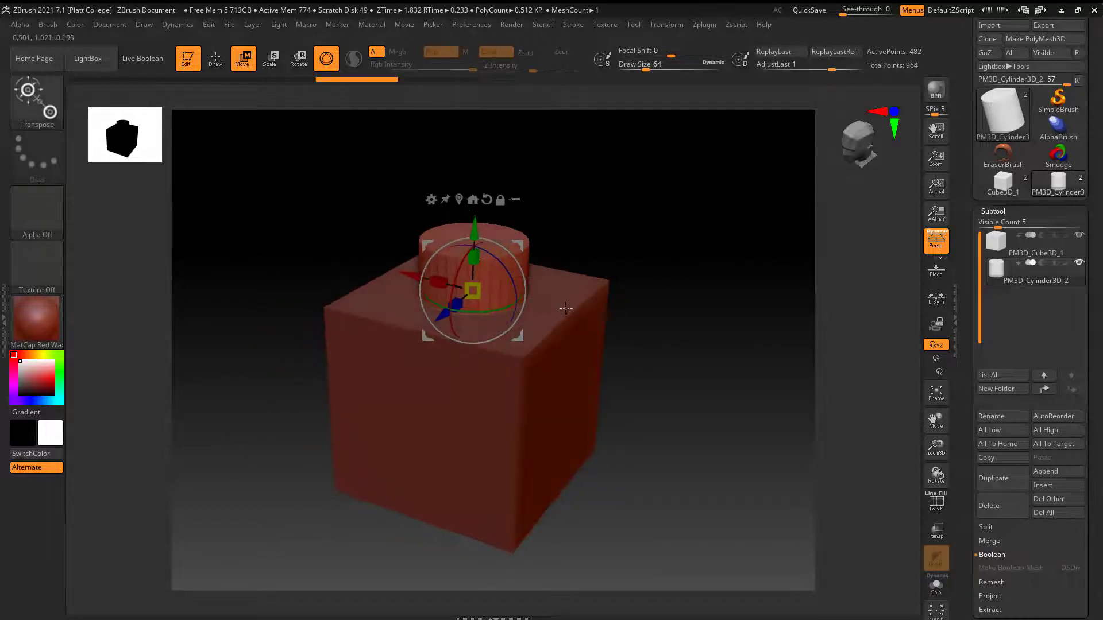
drag(602, 320, 657, 261)
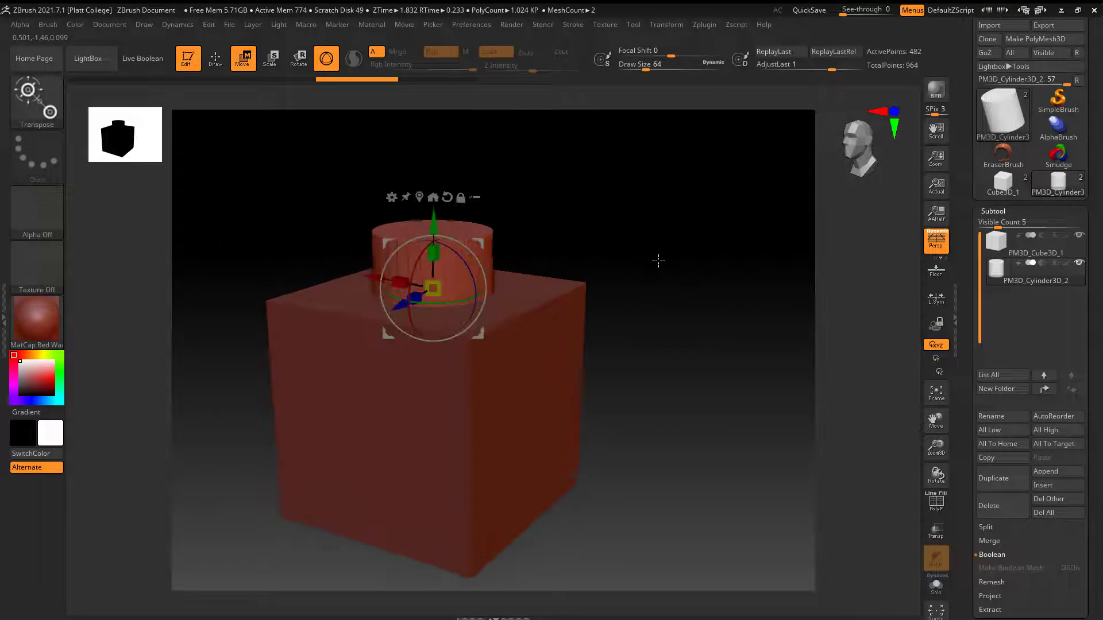
Enable Live Boolean and try the cylinder subtool's subtract and add boolean modes.
click(153, 65)
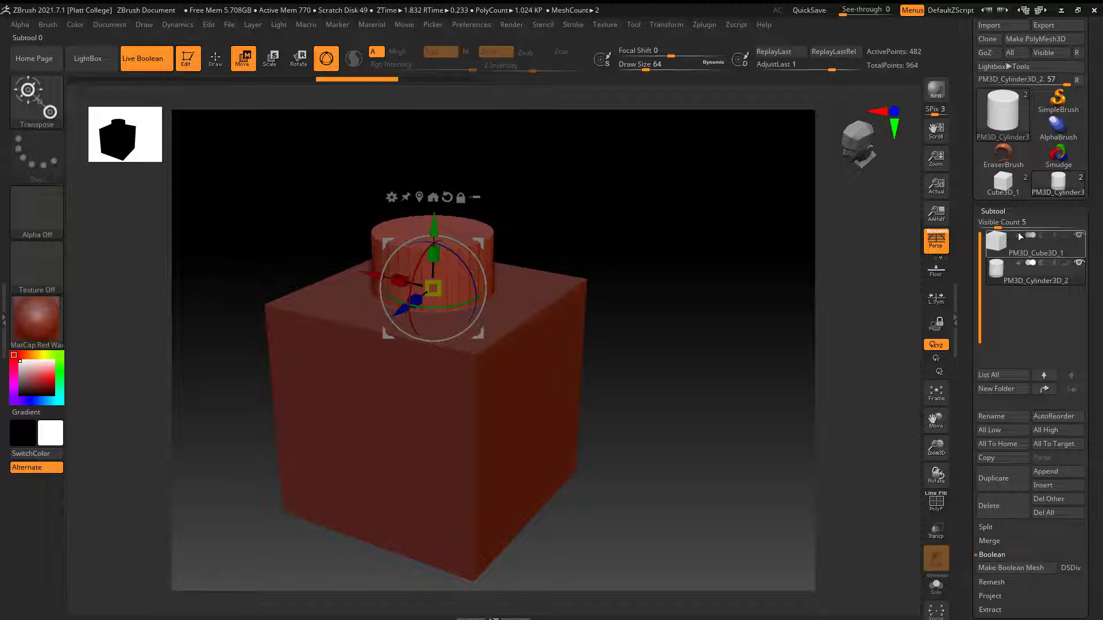
mouse_move(1020, 232)
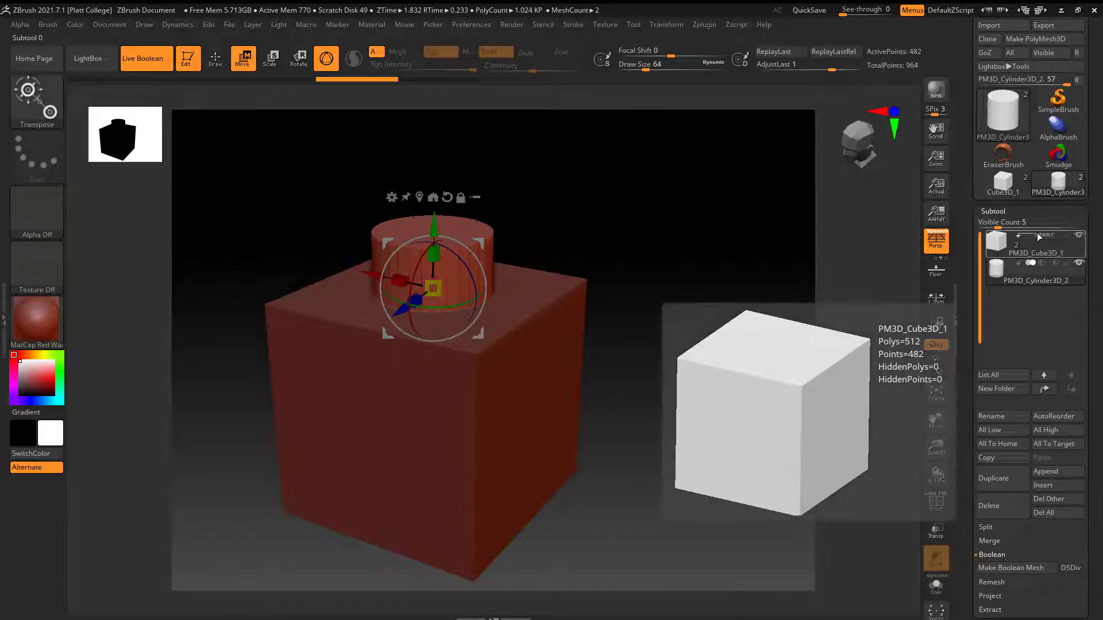
click(1041, 264)
click(1032, 263)
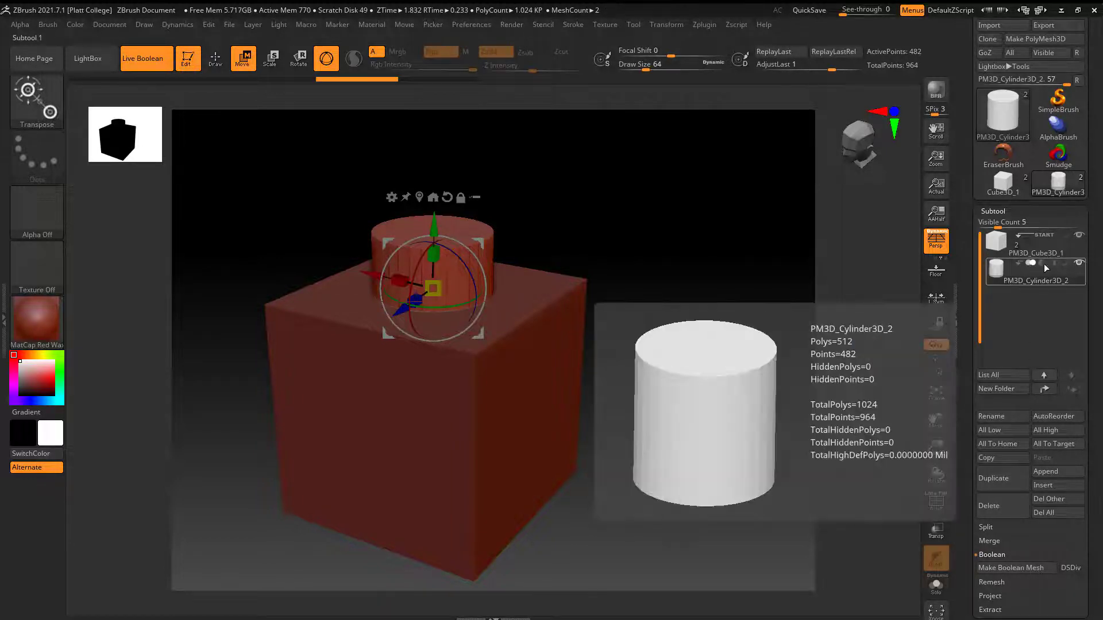
Set the cylinder to Subtraction to carve a round hole, then nudge it along Z.
click(1043, 263)
drag(704, 230, 711, 284)
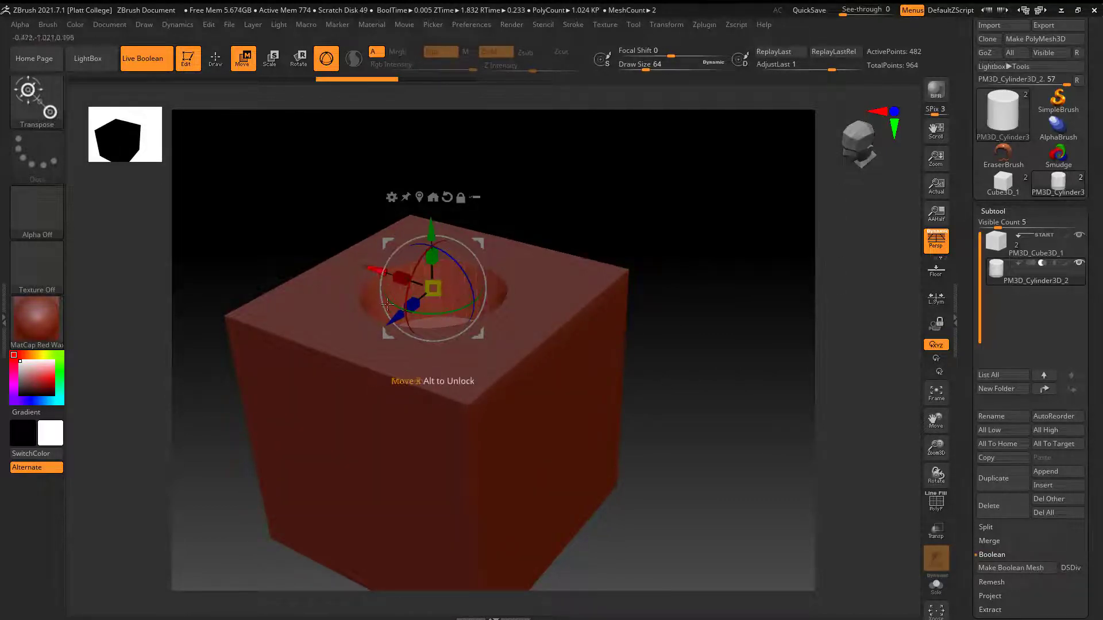
click(1053, 264)
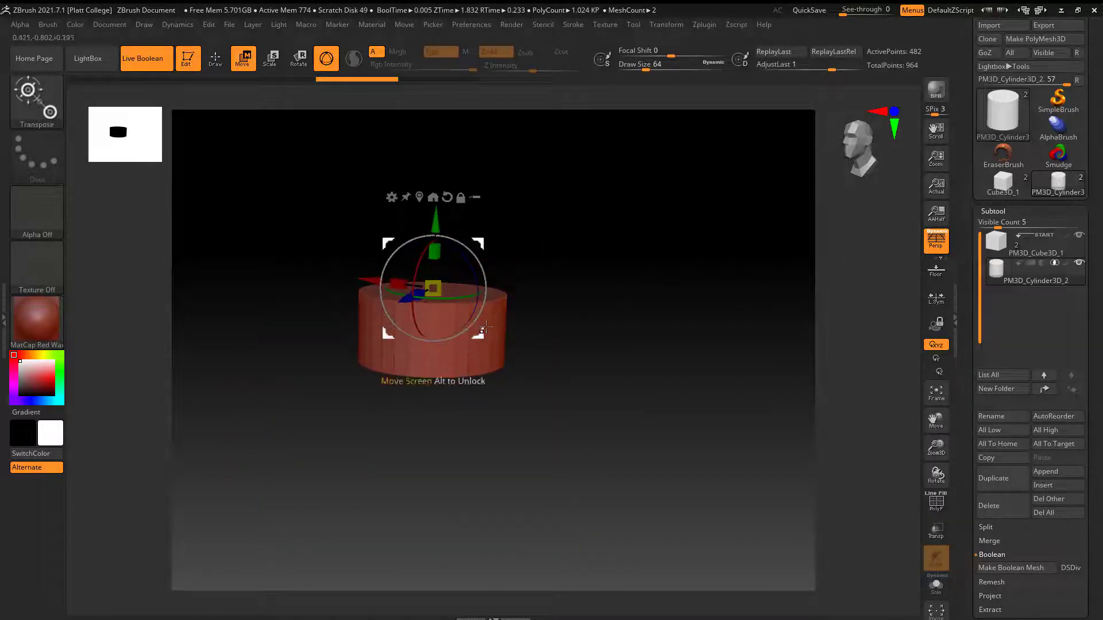
click(1042, 263)
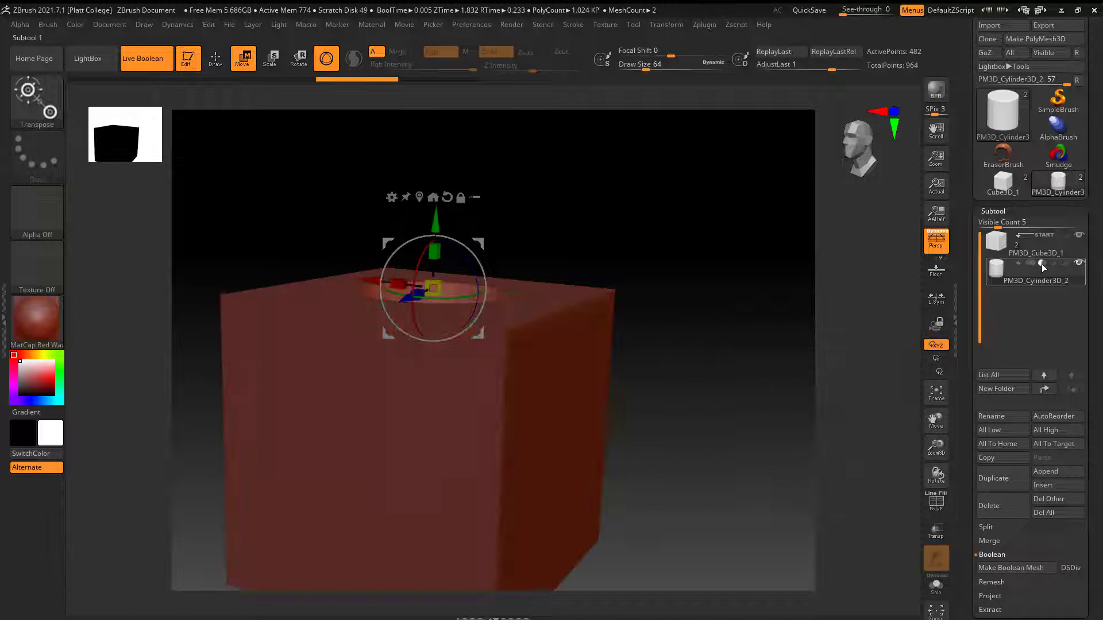
drag(686, 331, 684, 352)
mouse_move(386, 317)
mouse_down()
mouse_move(242, 362)
mouse_move(480, 250)
mouse_move(399, 310)
mouse_move(230, 370)
mouse_move(524, 240)
mouse_move(288, 375)
mouse_move(382, 321)
mouse_up()
Preview the cylinder with Transp, then orbit to view the hole face-on.
click(936, 532)
click(937, 536)
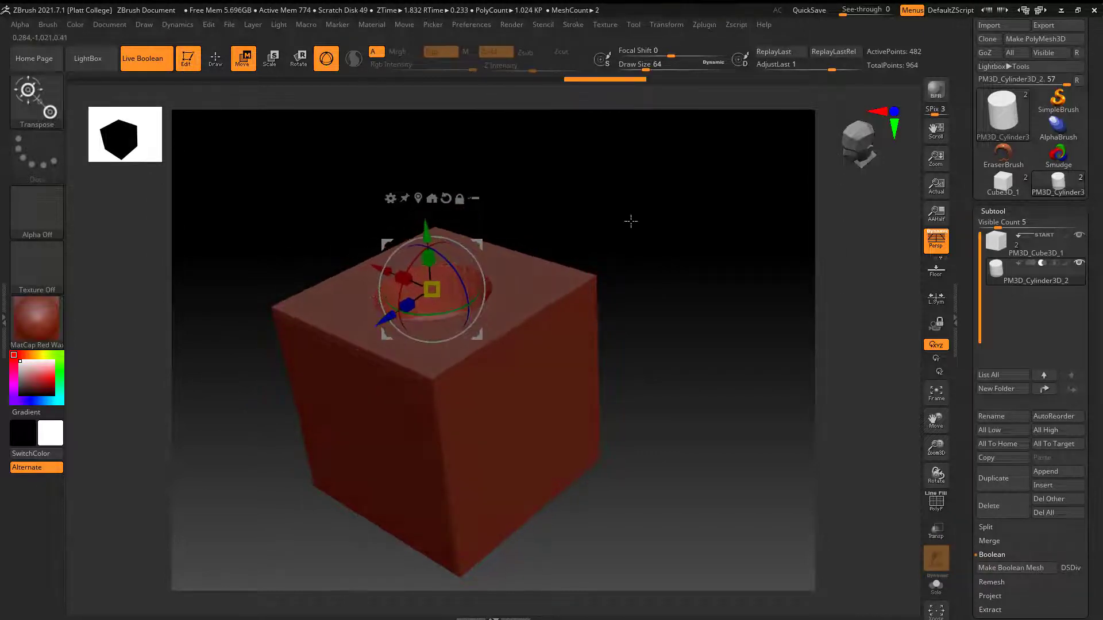
drag(429, 133, 629, 221)
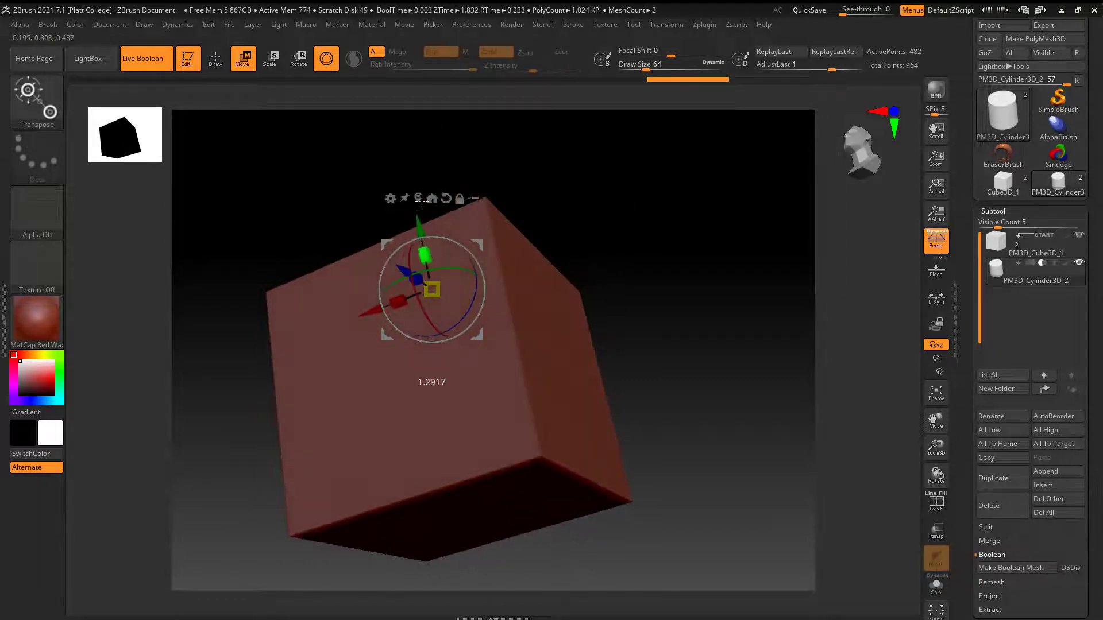
drag(416, 126, 651, 309)
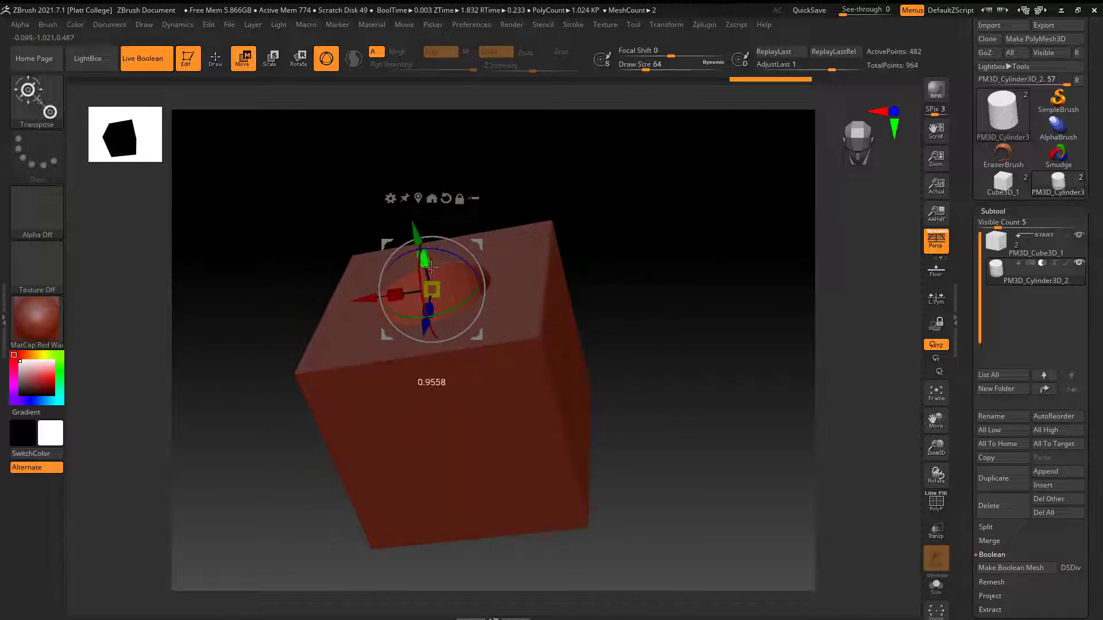
drag(473, 348, 903, 505)
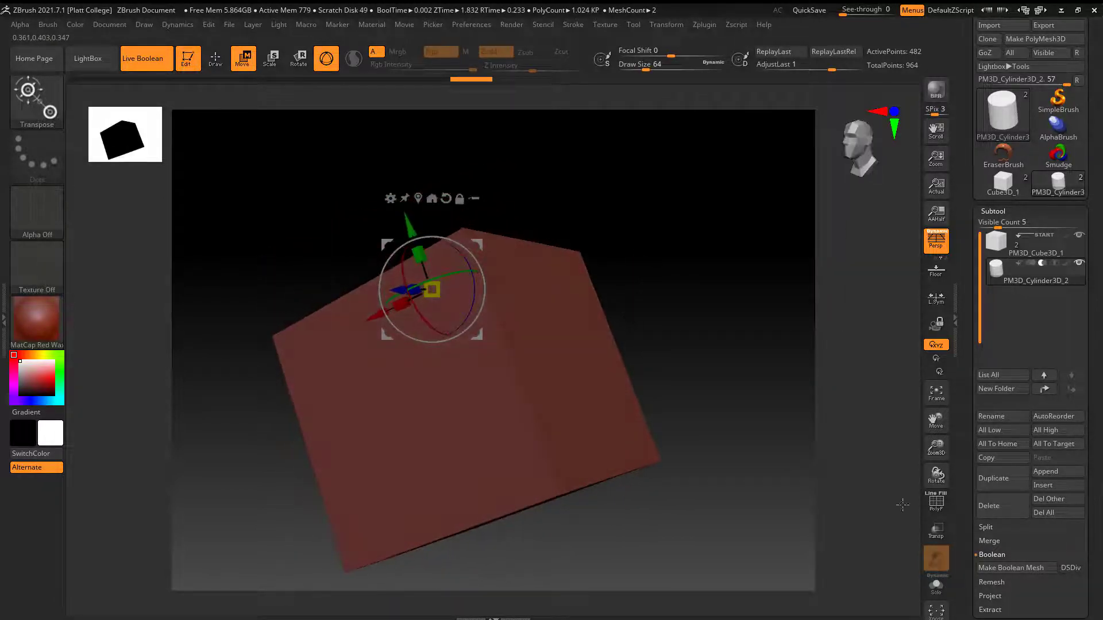
With Transp on, scale the cylinder shorter inside the cube, then turn Transp off.
click(936, 532)
drag(718, 437, 660, 368)
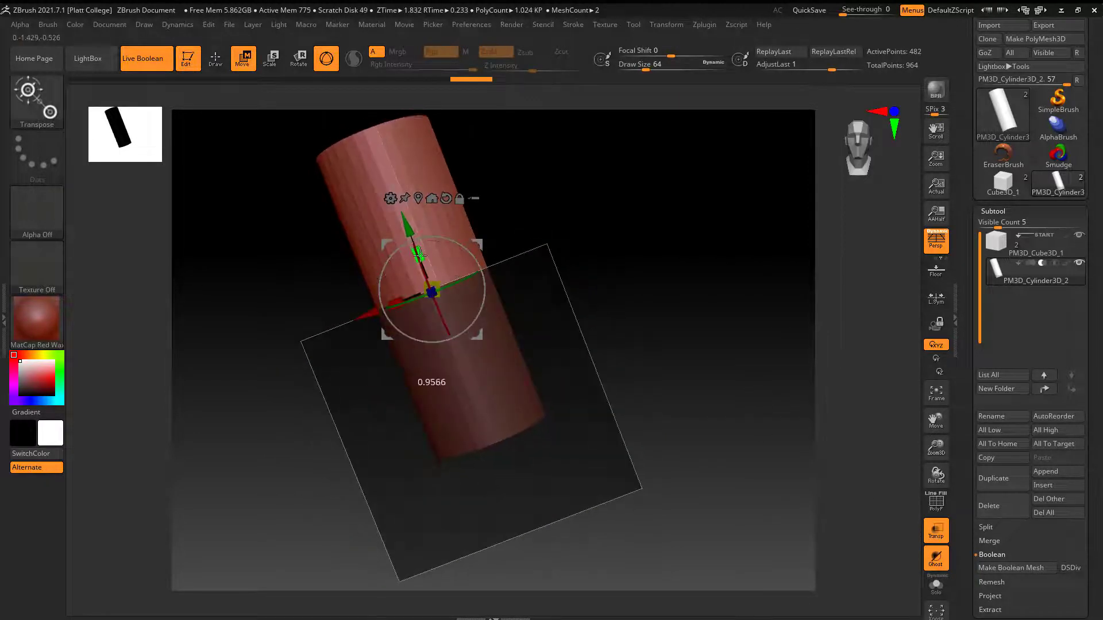
drag(419, 254, 903, 506)
click(936, 531)
drag(741, 313, 717, 369)
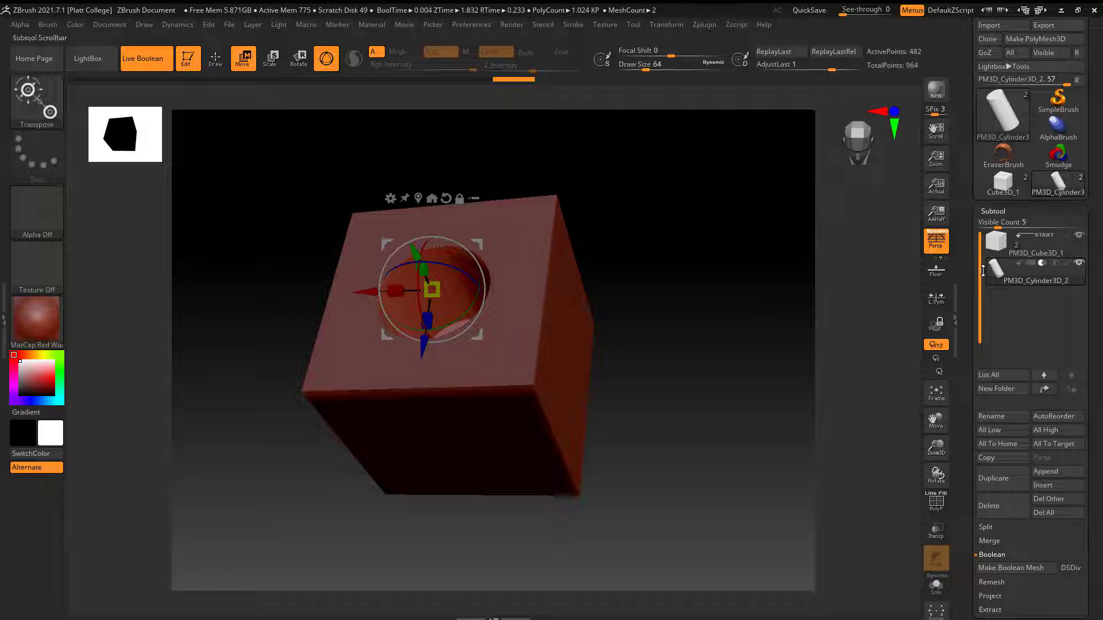
mouse_move(1024, 257)
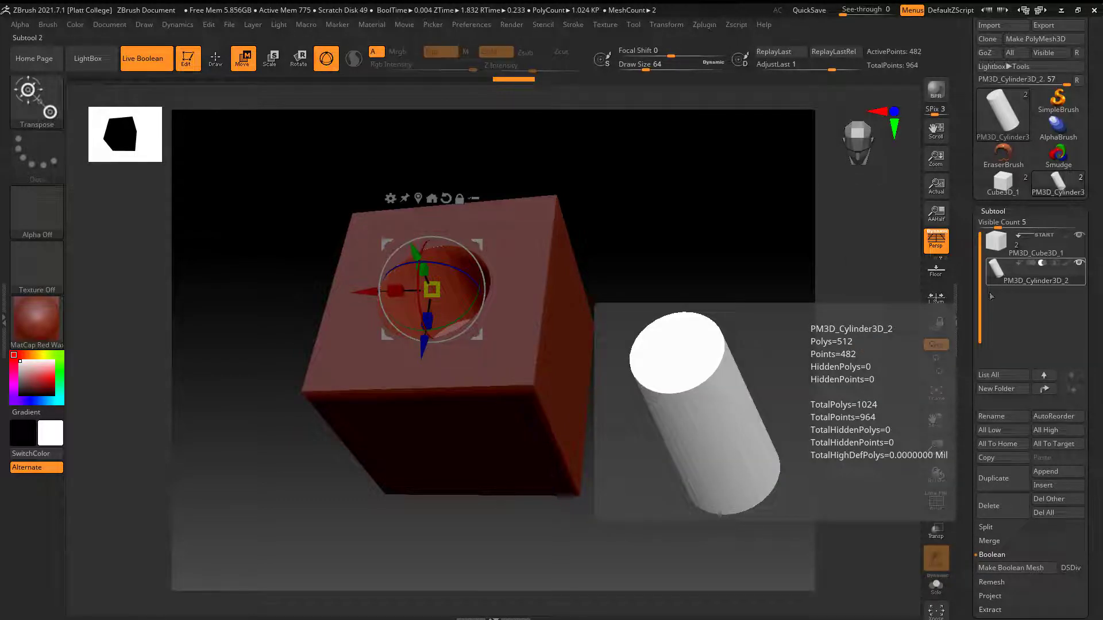
Bake the boolean into UMesh_PM3D_Cube3D_4, a 997-poly cube with a round hole.
click(995, 556)
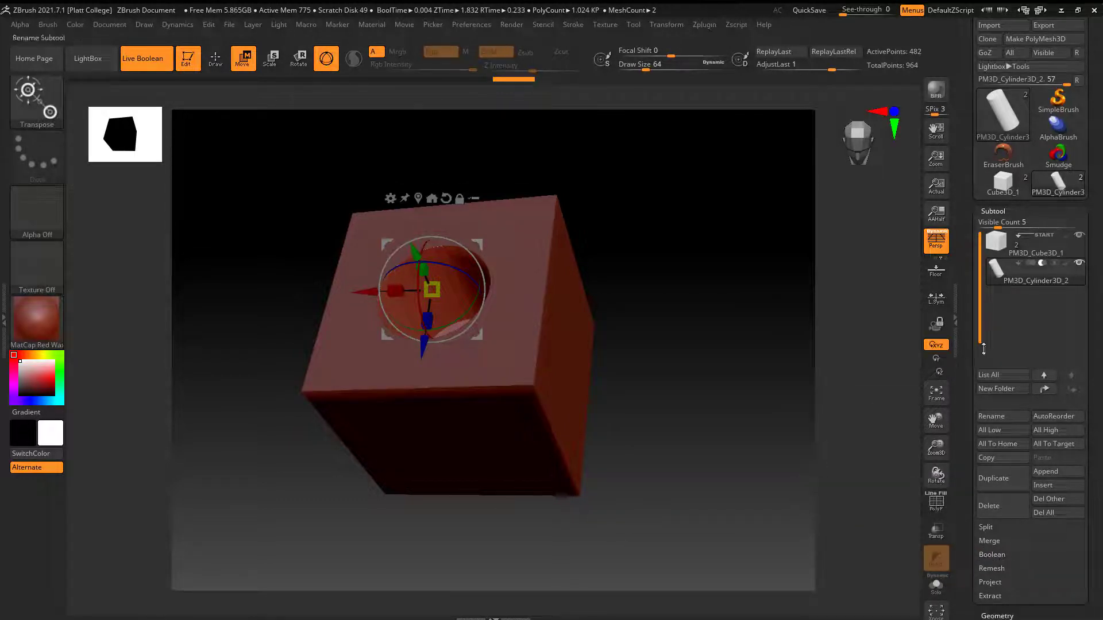
click(992, 557)
scroll(963, 544, down, 1)
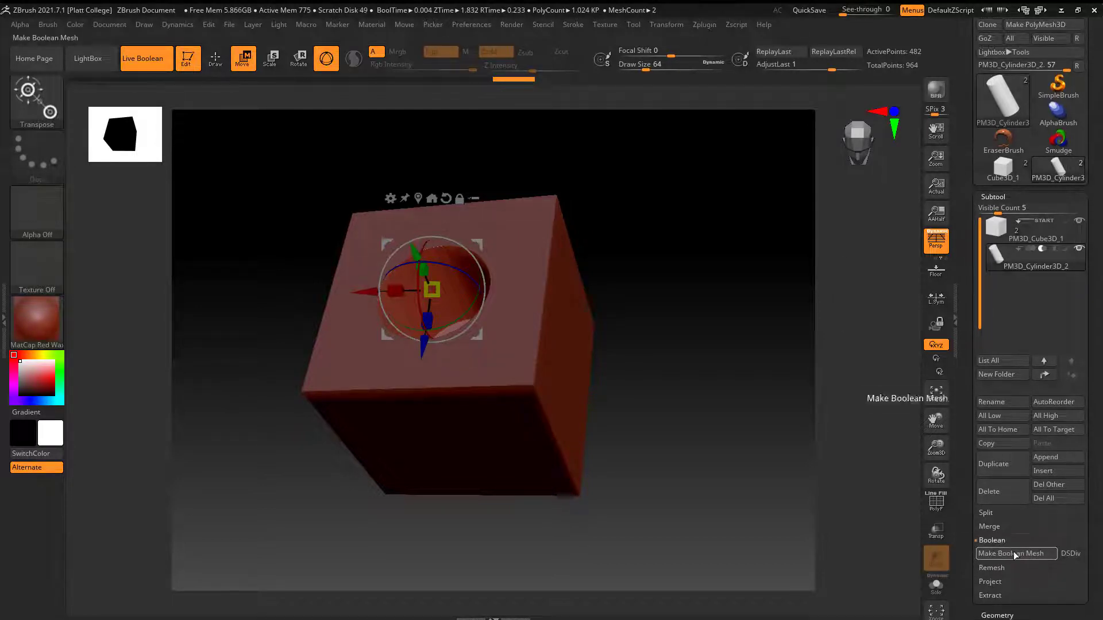
click(1015, 554)
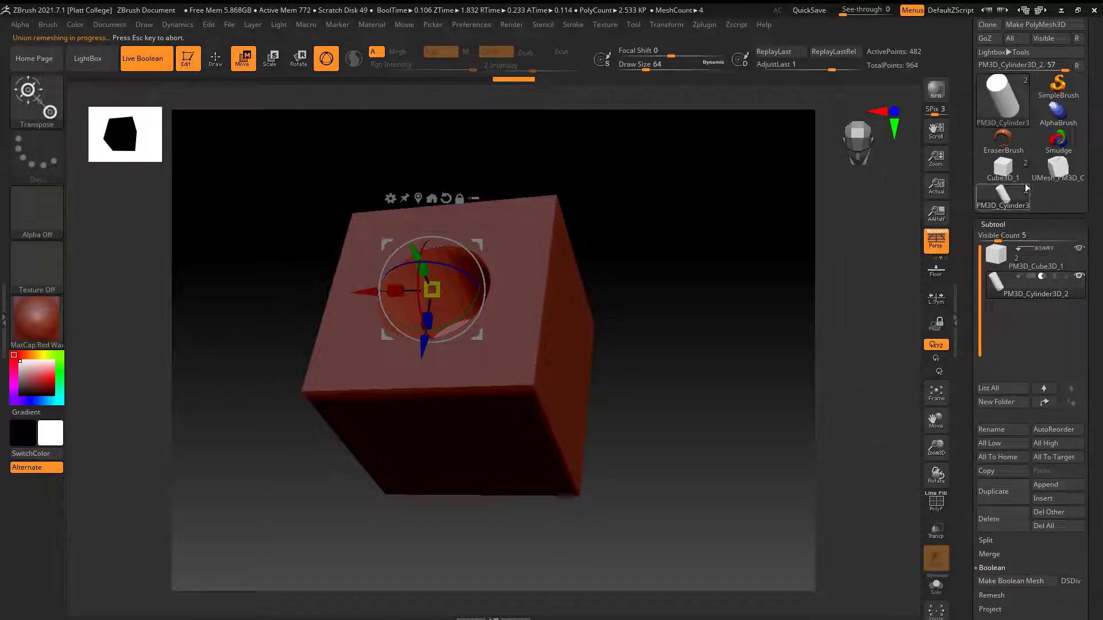
mouse_move(1056, 172)
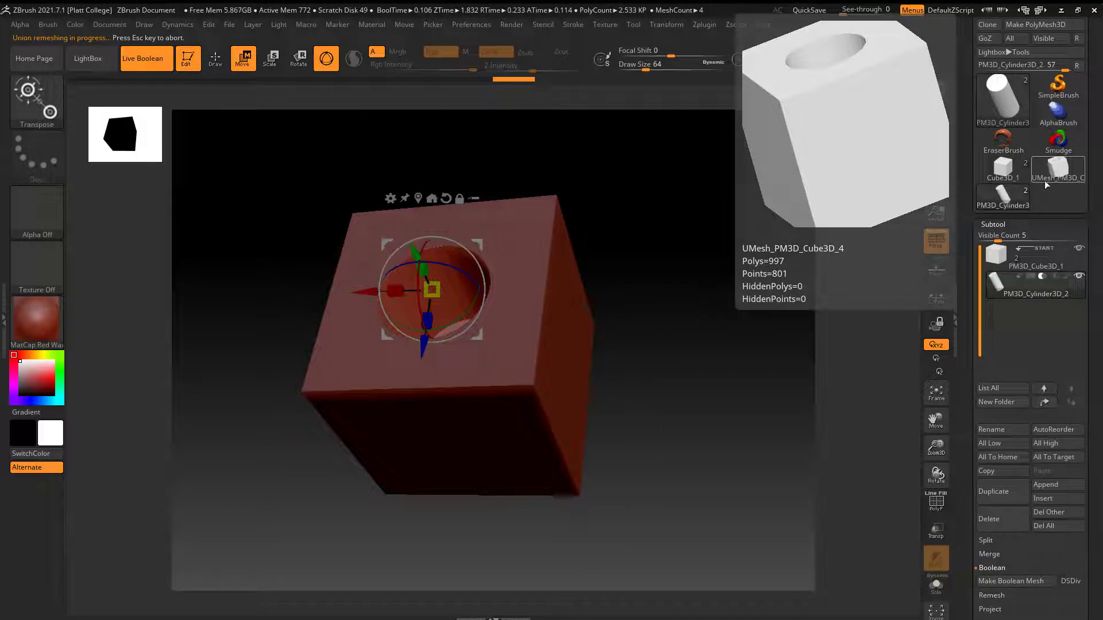
Switch the cylinder to Union and bake UMesh_PM3D_Cube3D_5, a 1029-poly plugged cube.
drag(701, 364, 697, 345)
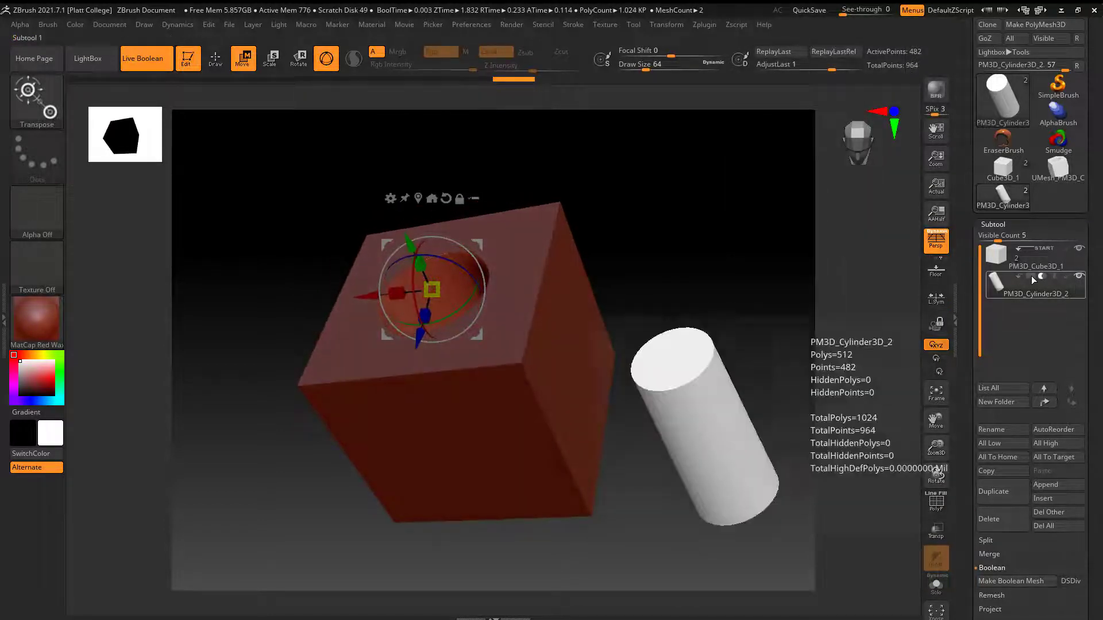
click(1031, 276)
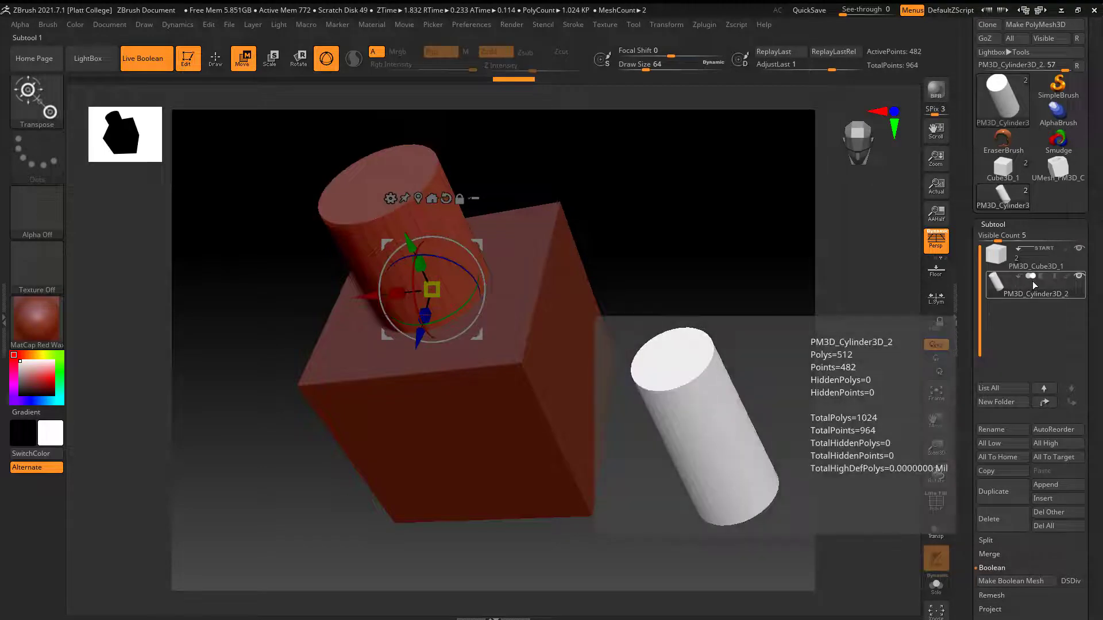
drag(739, 352, 740, 342)
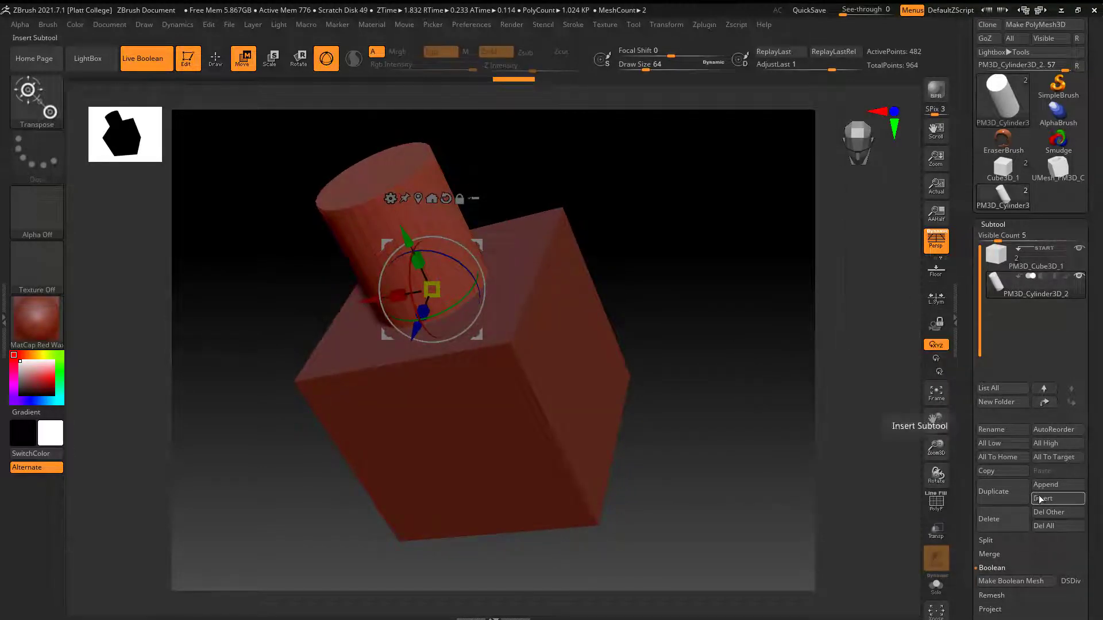
click(1012, 581)
mouse_move(1000, 198)
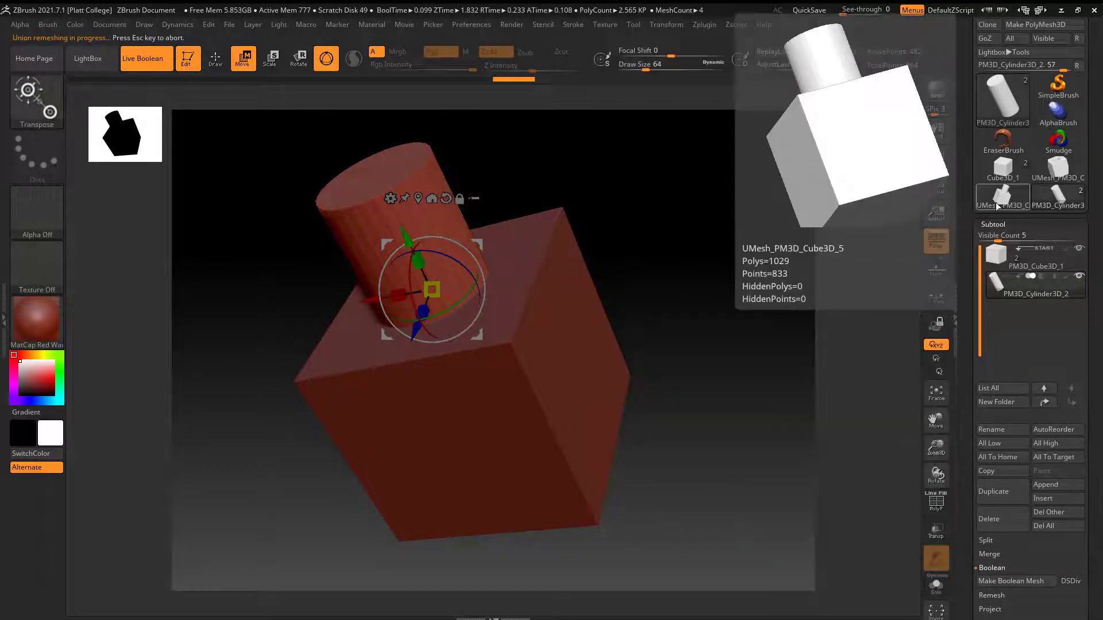
Select UMesh_PM3D_Cube3D_4, inspect its hole with PolyF wireframe, then bring up the Append mesh list.
click(1047, 171)
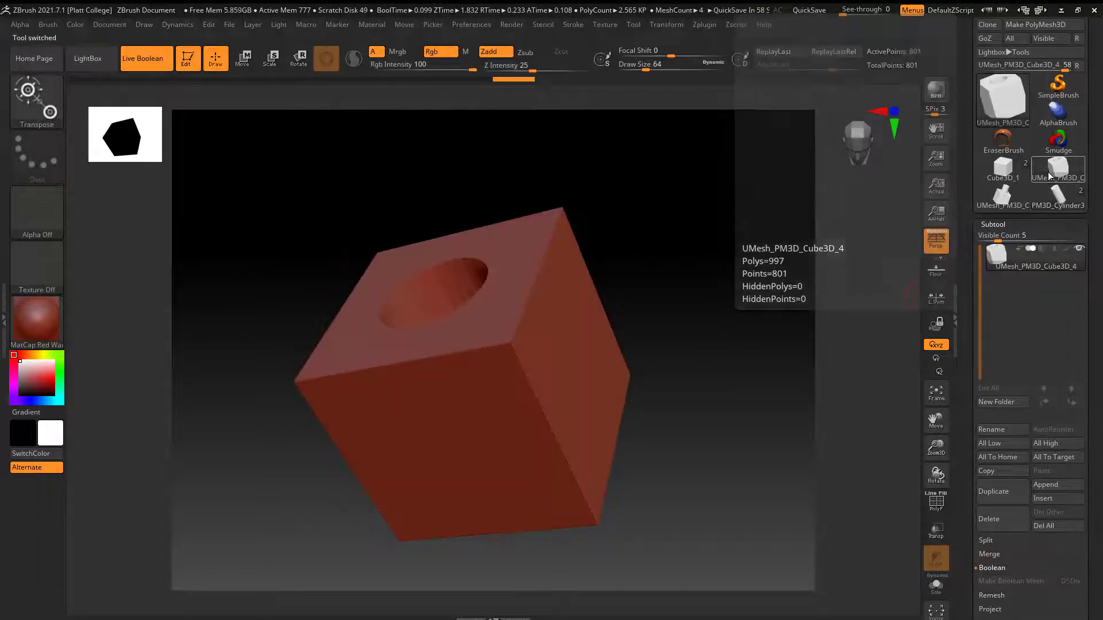
drag(750, 371, 755, 435)
click(936, 503)
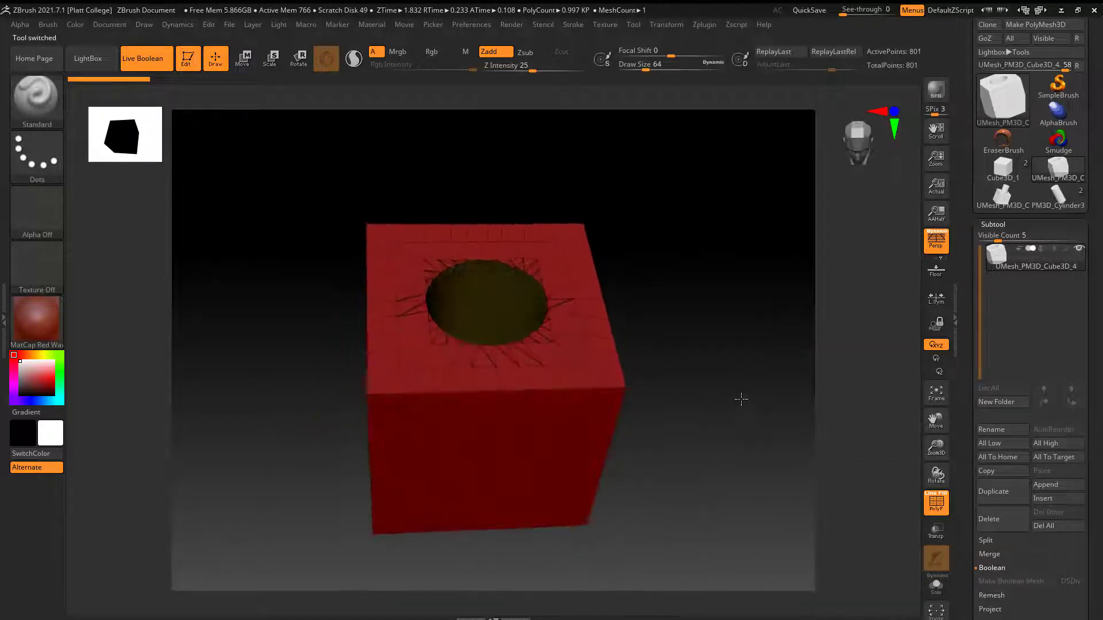
mouse_move(741, 400)
mouse_down()
mouse_move(714, 394)
mouse_move(736, 409)
mouse_up()
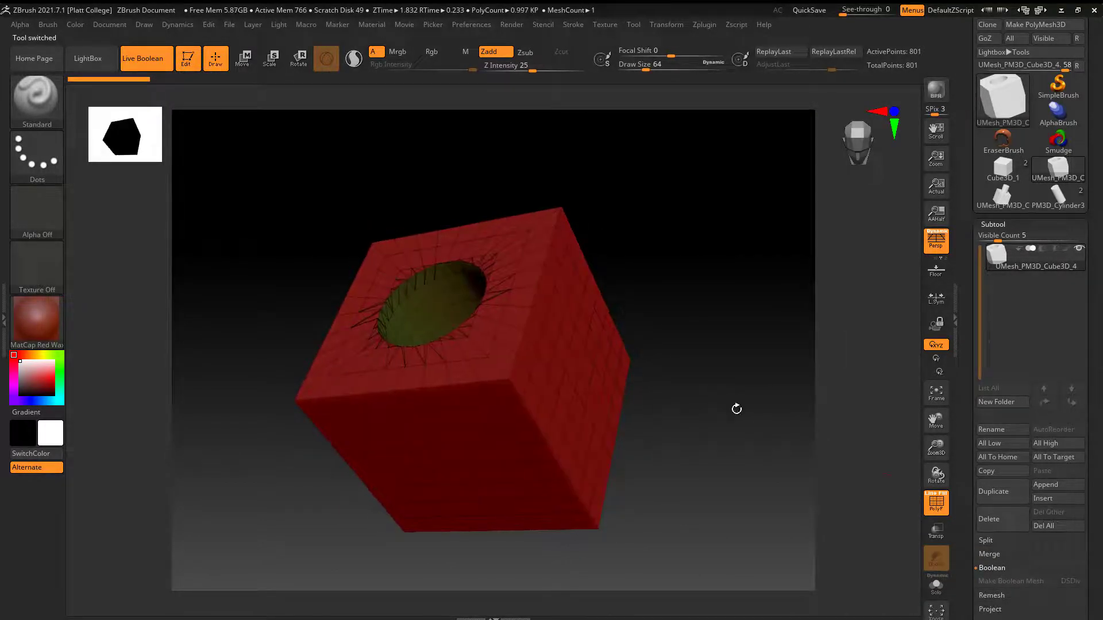
click(936, 505)
click(1046, 485)
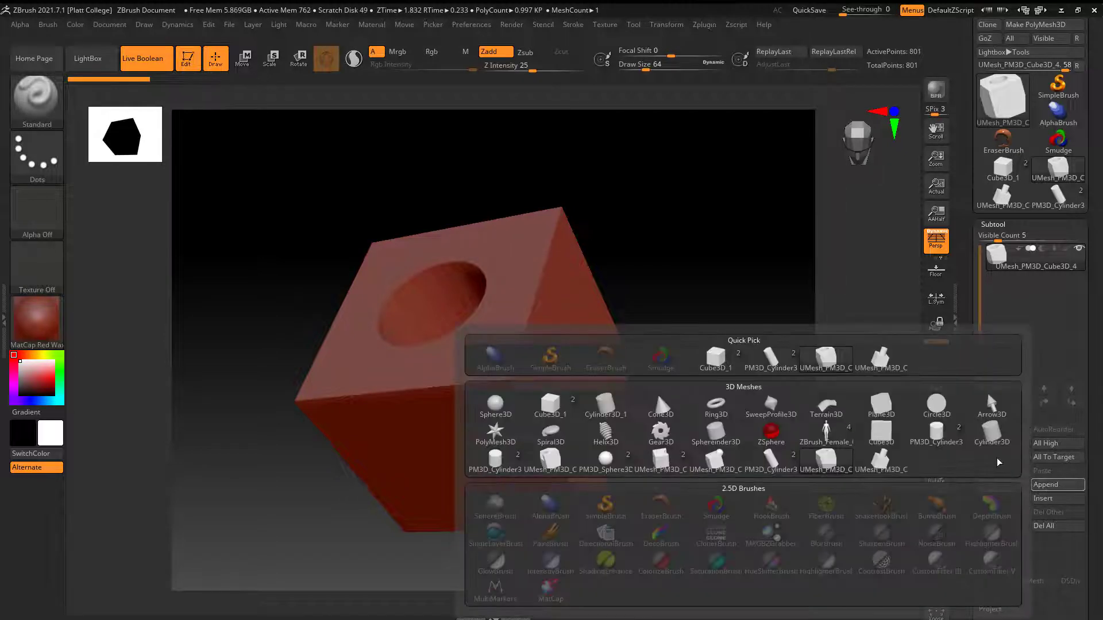
Append the UMesh_PM3D_Cube3D_6 plug cube as a subtool, move it up-left and flip it 180° over the hole.
click(879, 359)
click(1065, 294)
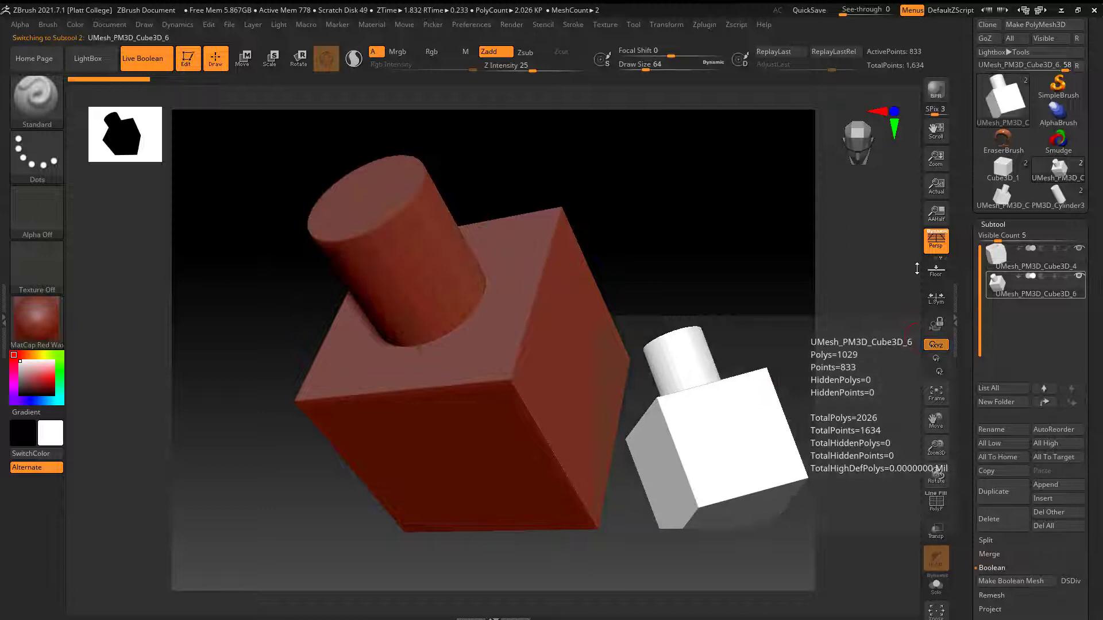
click(245, 59)
drag(640, 327, 612, 322)
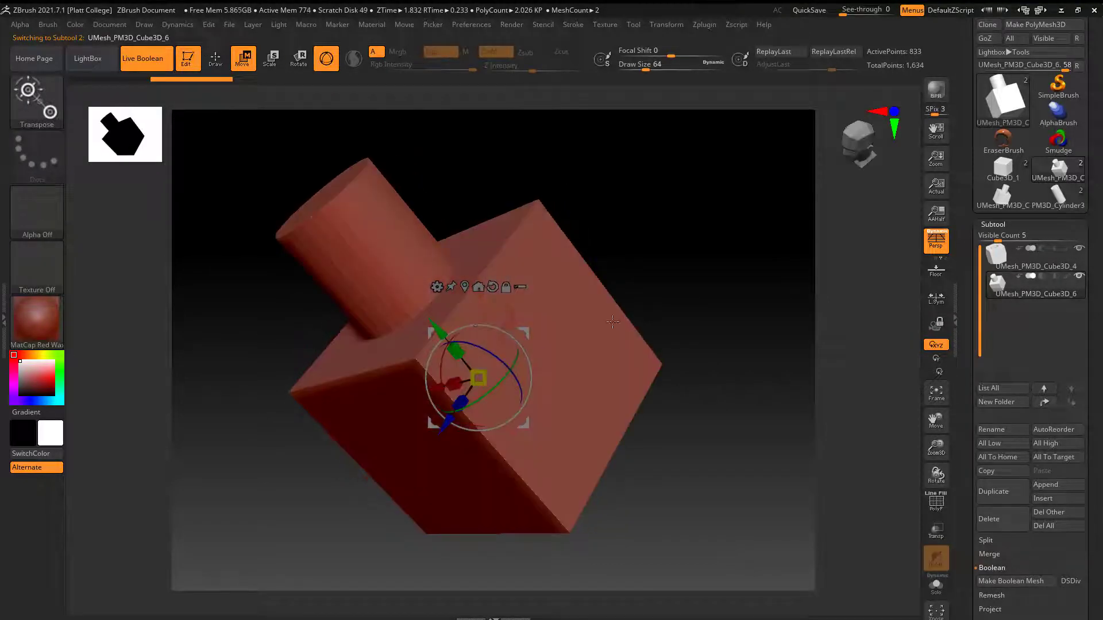
drag(434, 326, 225, 101)
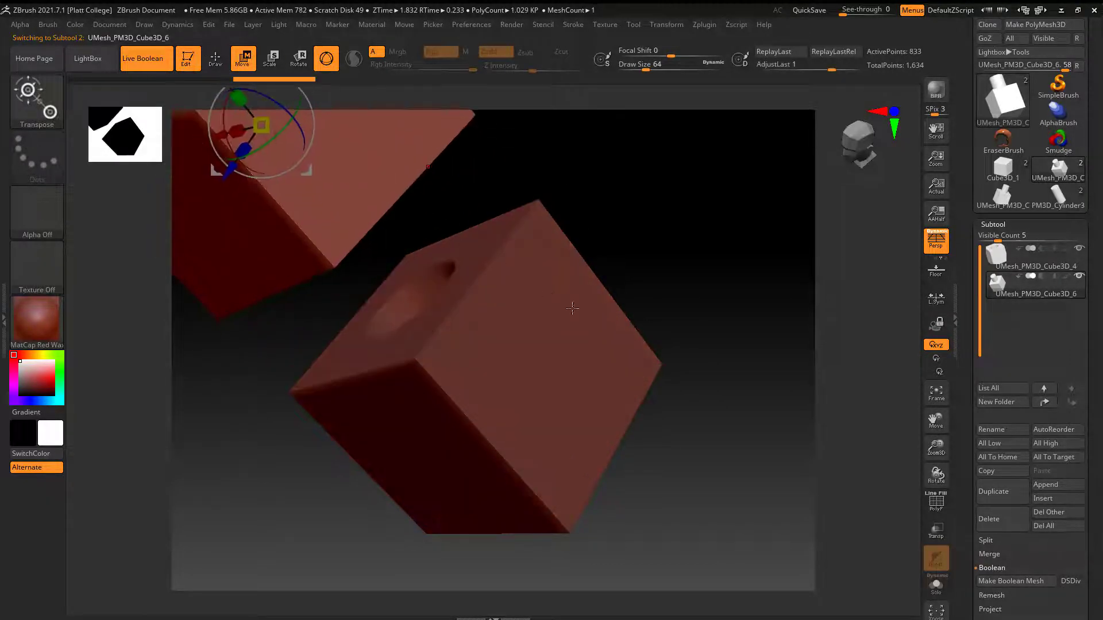
drag(619, 215, 644, 259)
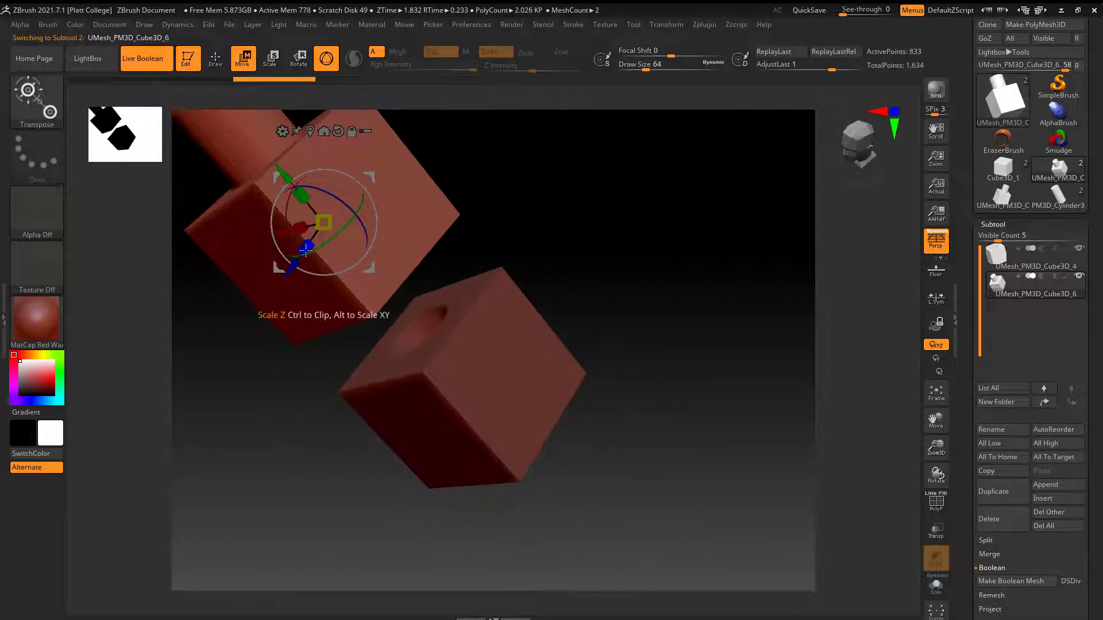
mouse_move(289, 233)
mouse_down()
mouse_move(304, 228)
mouse_move(287, 224)
mouse_move(367, 259)
mouse_move(400, 246)
mouse_up()
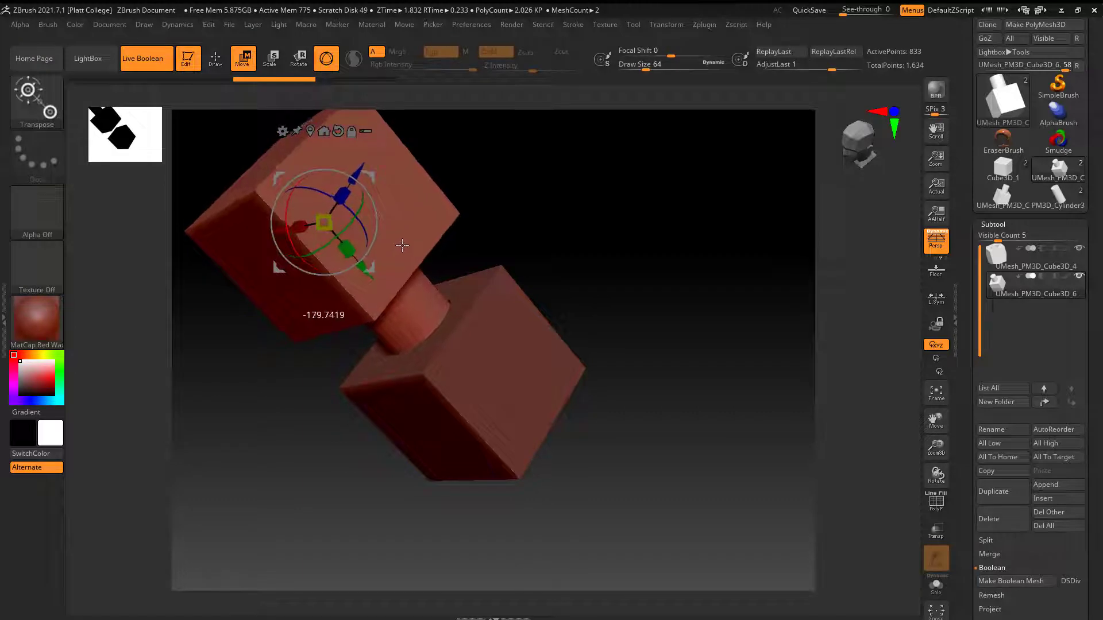
In front view, lower the plug cube along Y so its cylinder enters the hole.
drag(579, 259, 353, 219)
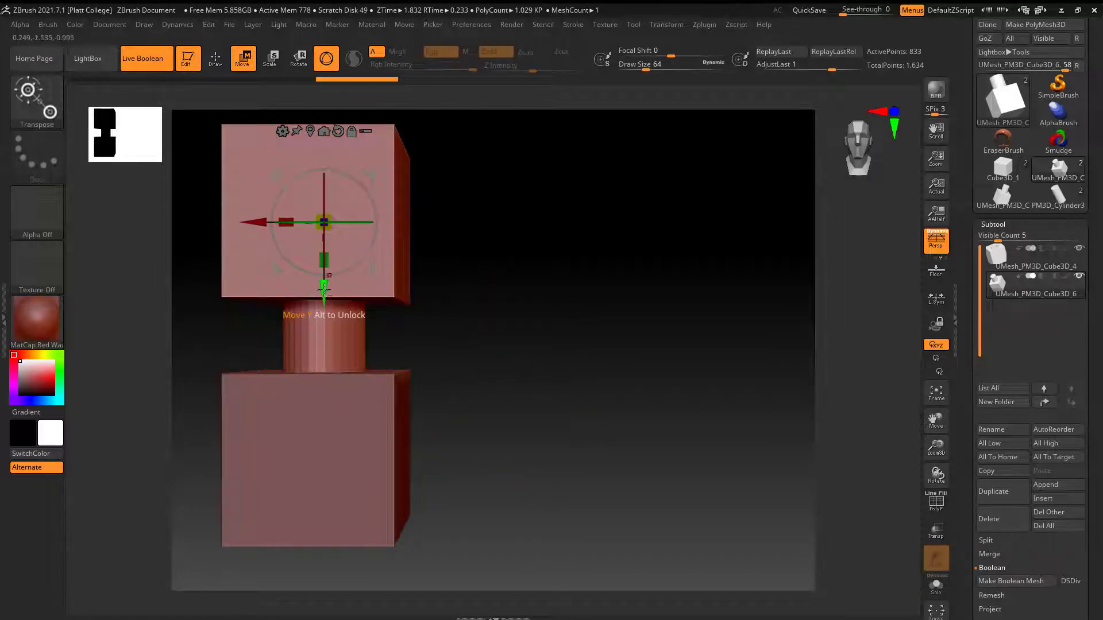
drag(324, 289, 324, 358)
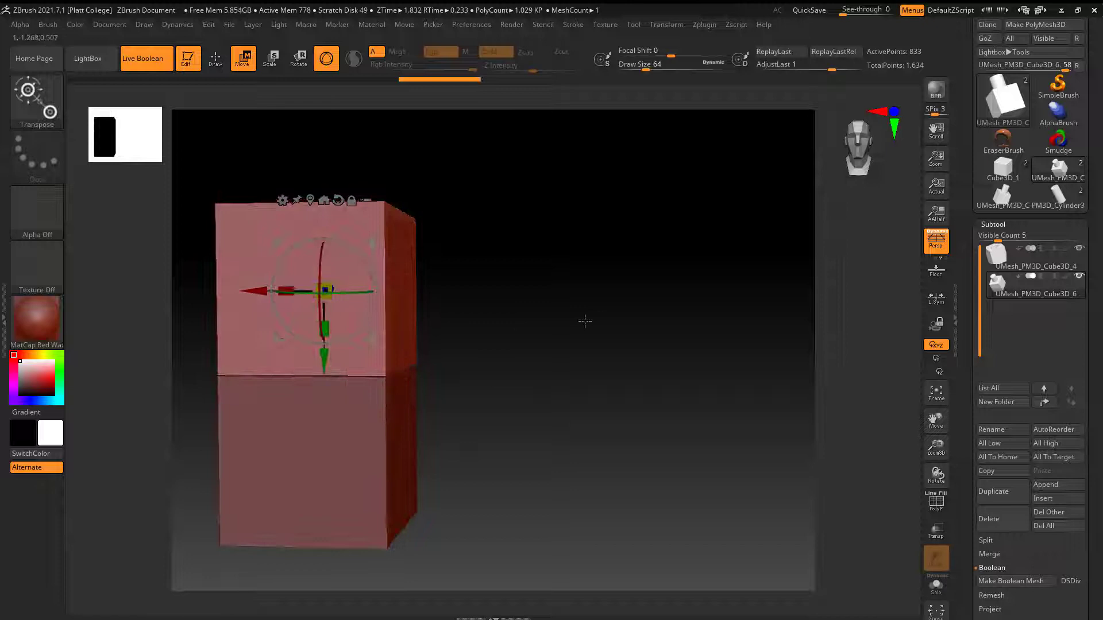
drag(585, 320, 640, 347)
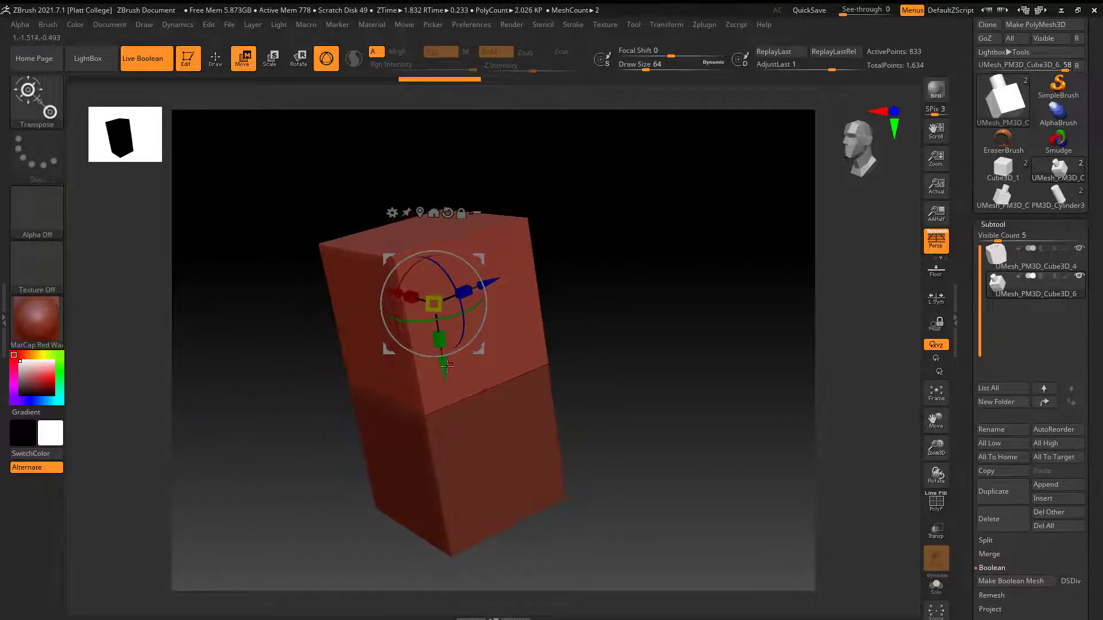
Raise the plug cube back above the holed cube so the two pieces sit apart.
drag(446, 366, 415, 247)
drag(604, 293, 517, 376)
drag(578, 350, 655, 287)
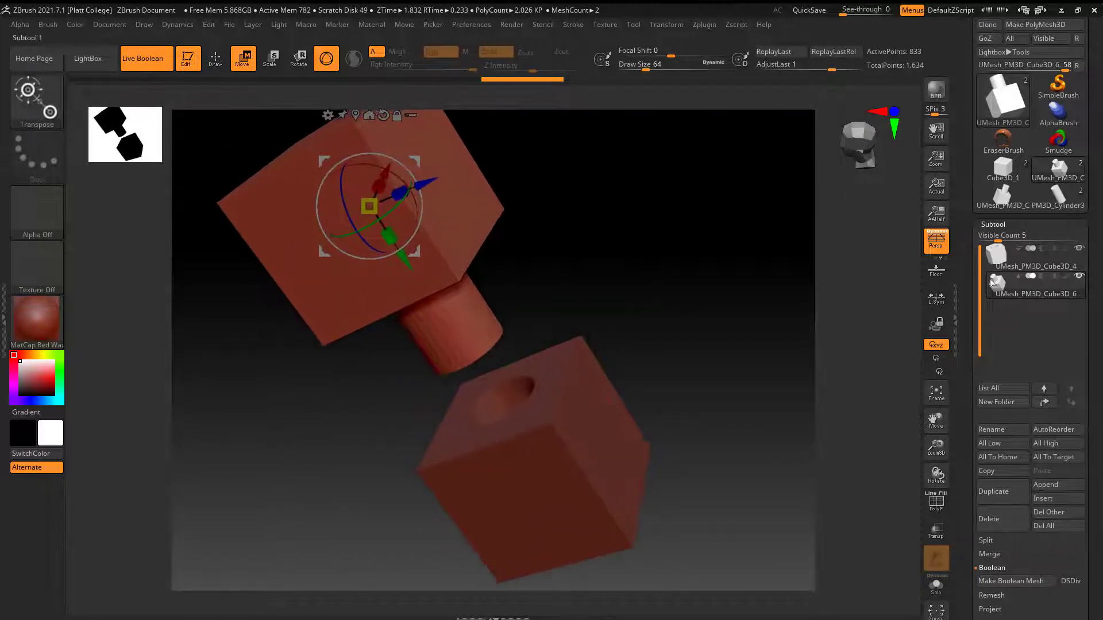
mouse_move(1022, 264)
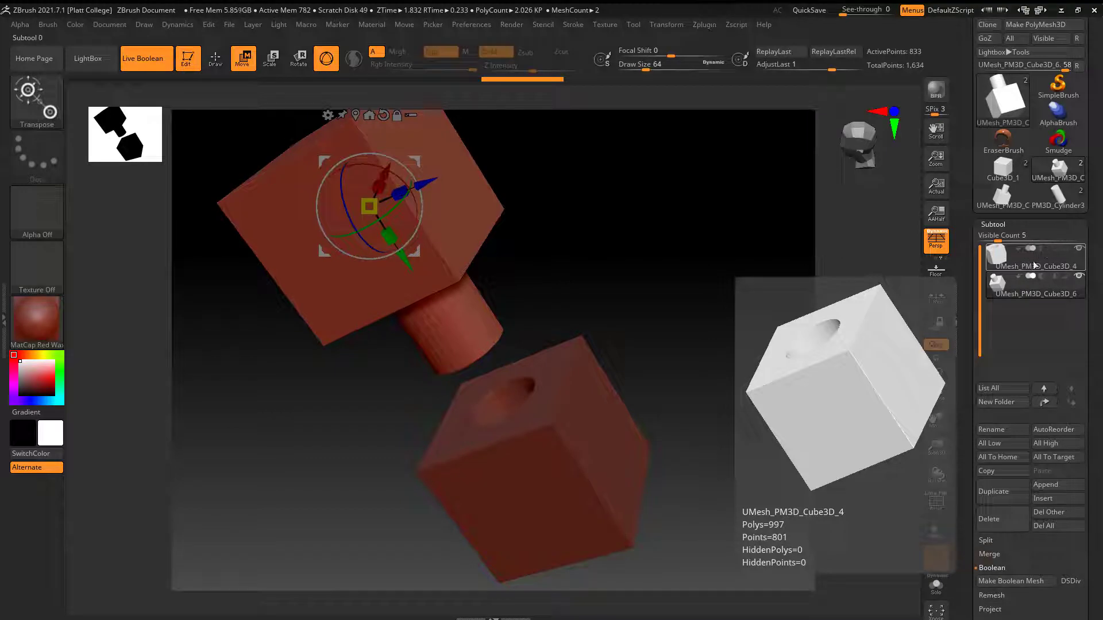
mouse_move(1049, 282)
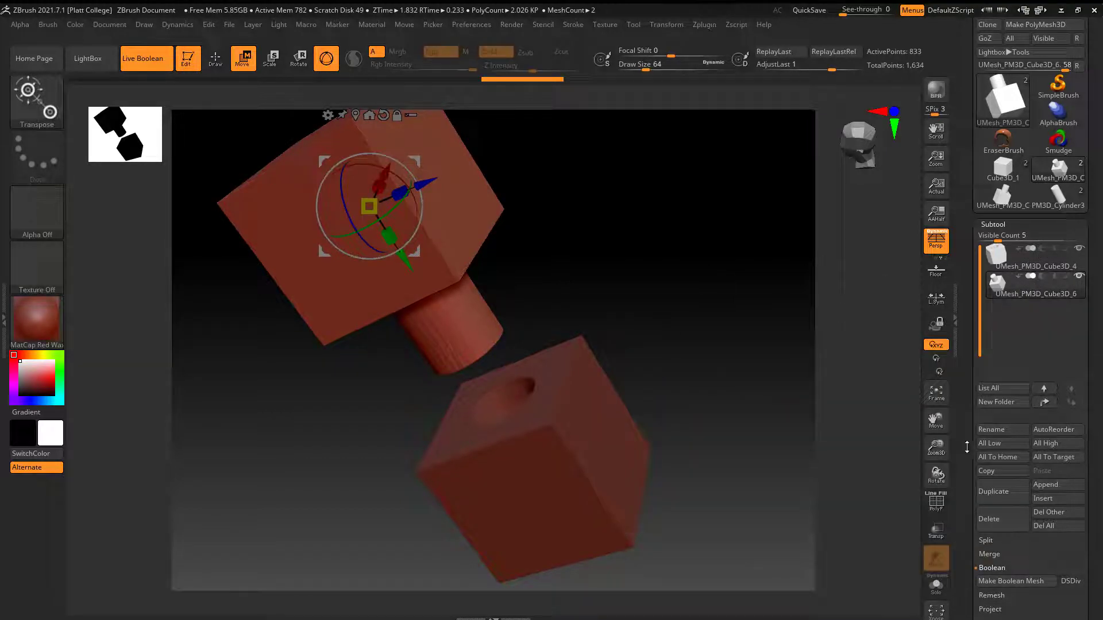